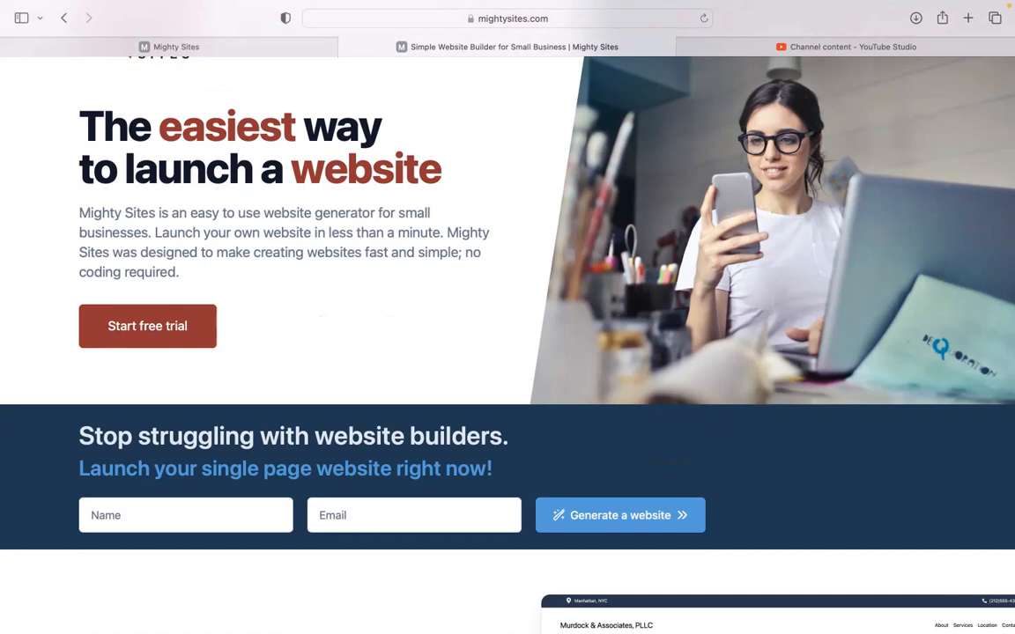
Scroll through the Mighty Sites homepage, then switch to the site-builder tab
{"action": "scroll", "coordinate": [508, 344], "scroll_direction": "down", "scroll_amount": 4}
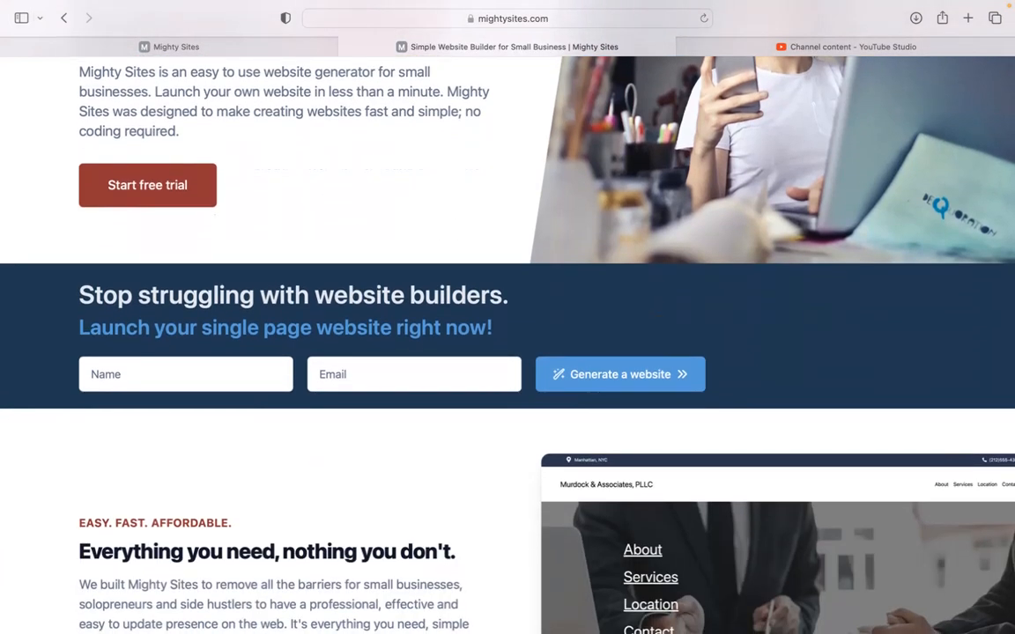
{"action": "scroll", "coordinate": [507, 344], "scroll_direction": "down", "scroll_amount": 4}
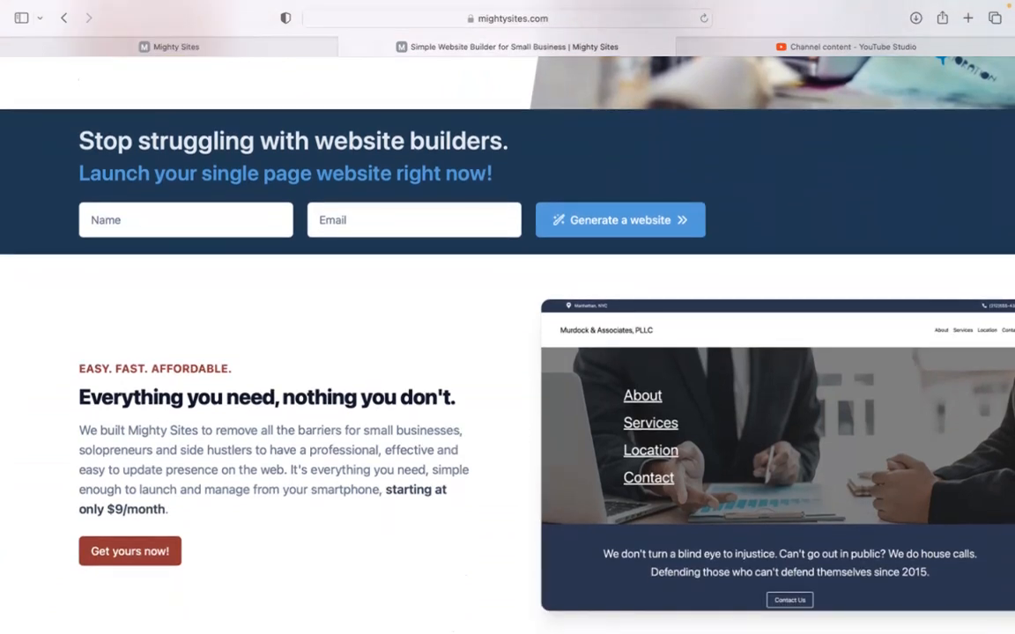
{"action": "scroll", "coordinate": [507, 344], "scroll_direction": "down", "scroll_amount": 5}
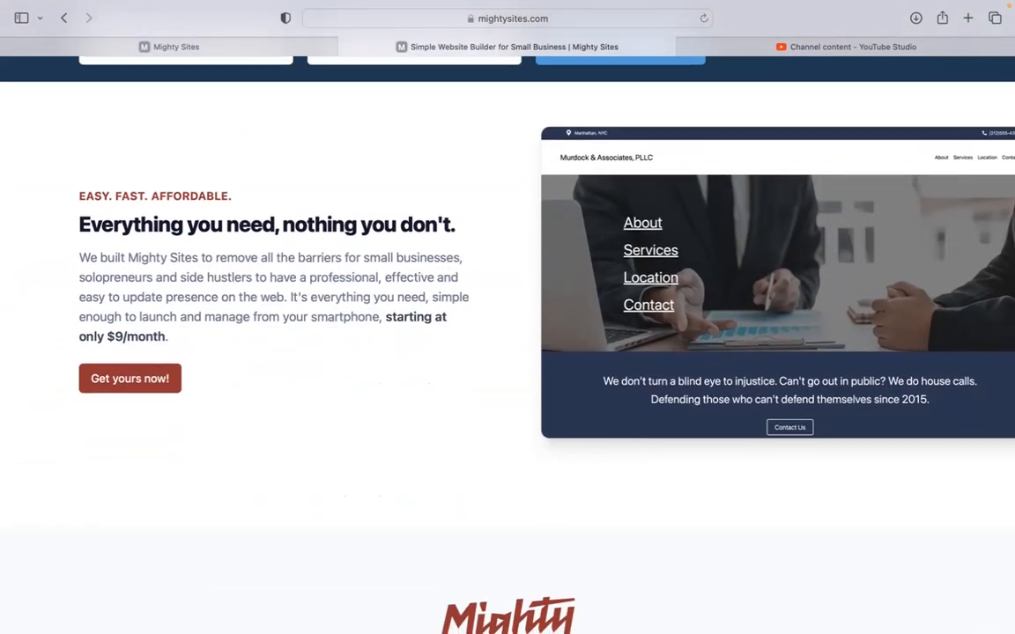
{"action": "scroll", "coordinate": [507, 343], "scroll_direction": "down", "scroll_amount": 1}
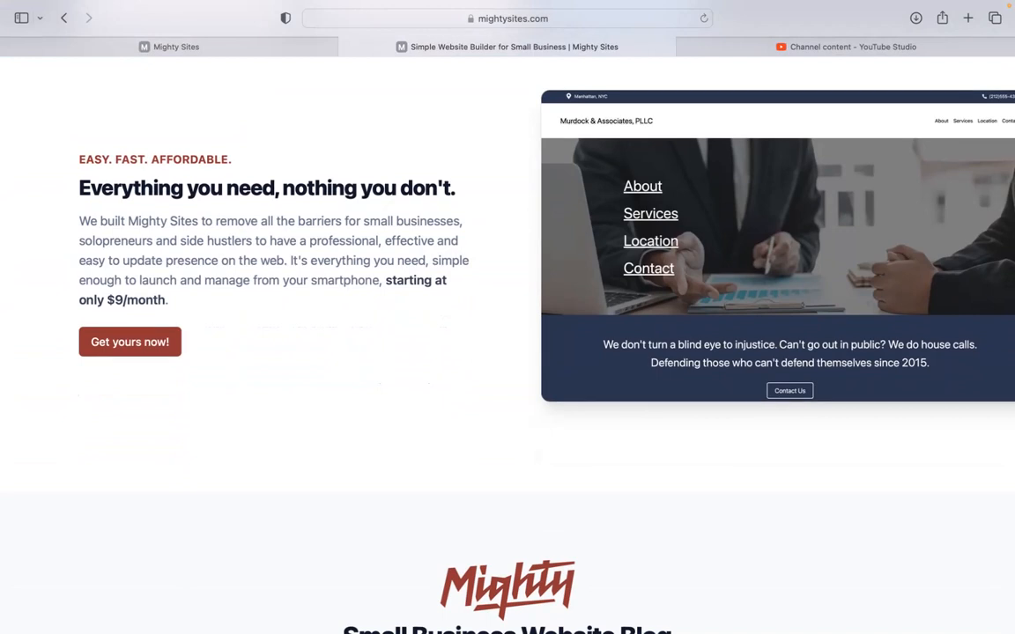
{"action": "scroll", "coordinate": [508, 344], "scroll_direction": "down", "scroll_amount": 3}
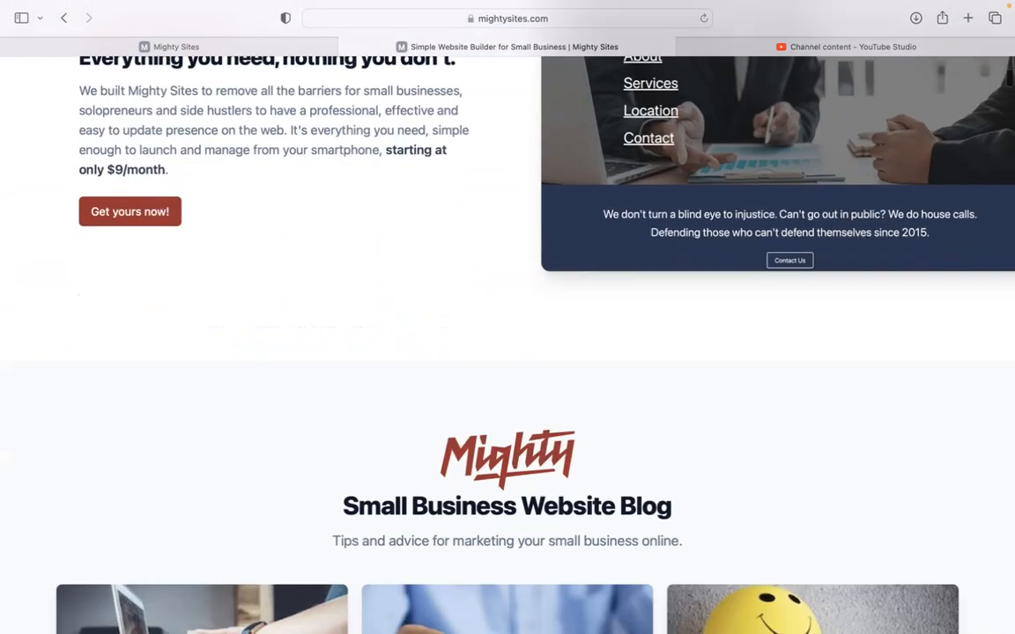
{"action": "scroll", "coordinate": [507, 343], "scroll_direction": "down", "scroll_amount": 2}
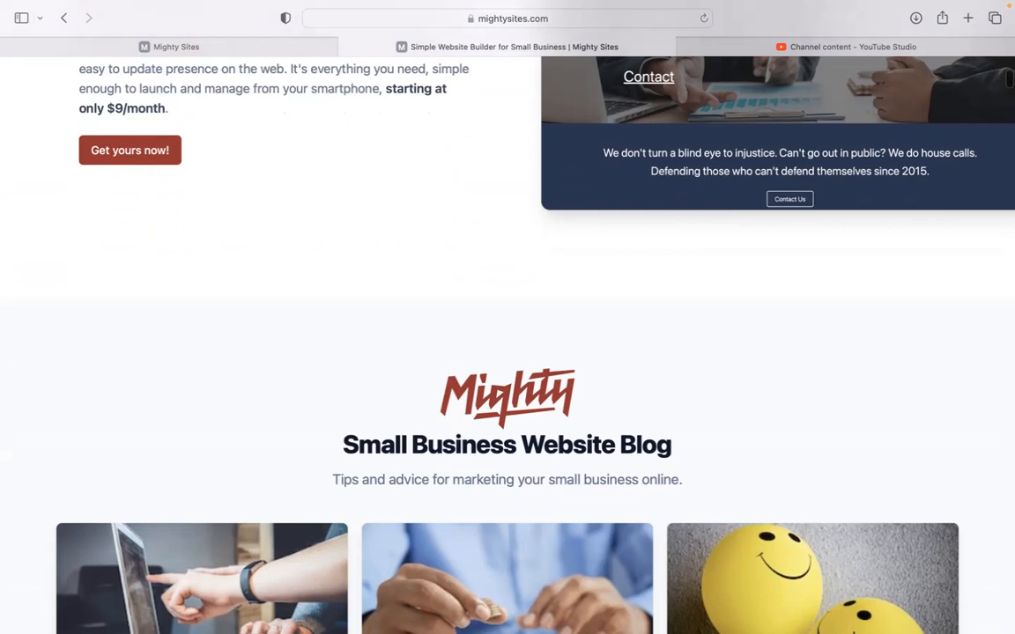
{"action": "scroll", "coordinate": [507, 343], "scroll_direction": "down", "scroll_amount": 5}
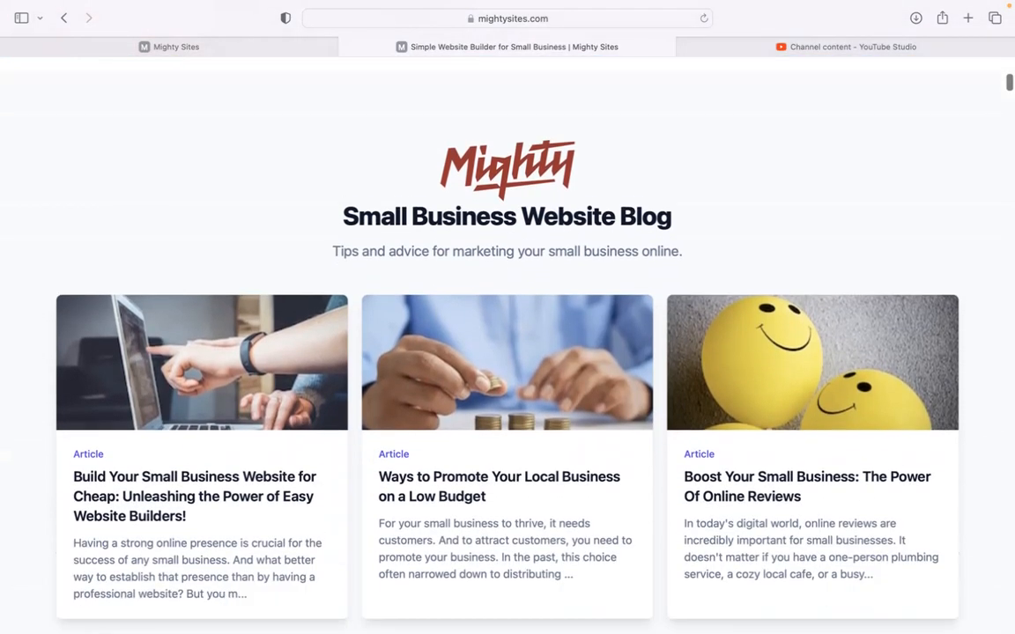
{"action": "scroll", "coordinate": [507, 344], "scroll_direction": "down", "scroll_amount": 6}
{"action": "scroll", "coordinate": [507, 344], "scroll_direction": "down", "scroll_amount": 5}
{"action": "scroll", "coordinate": [508, 343], "scroll_direction": "down", "scroll_amount": 5}
{"action": "scroll", "coordinate": [508, 344], "scroll_direction": "up", "scroll_amount": 2}
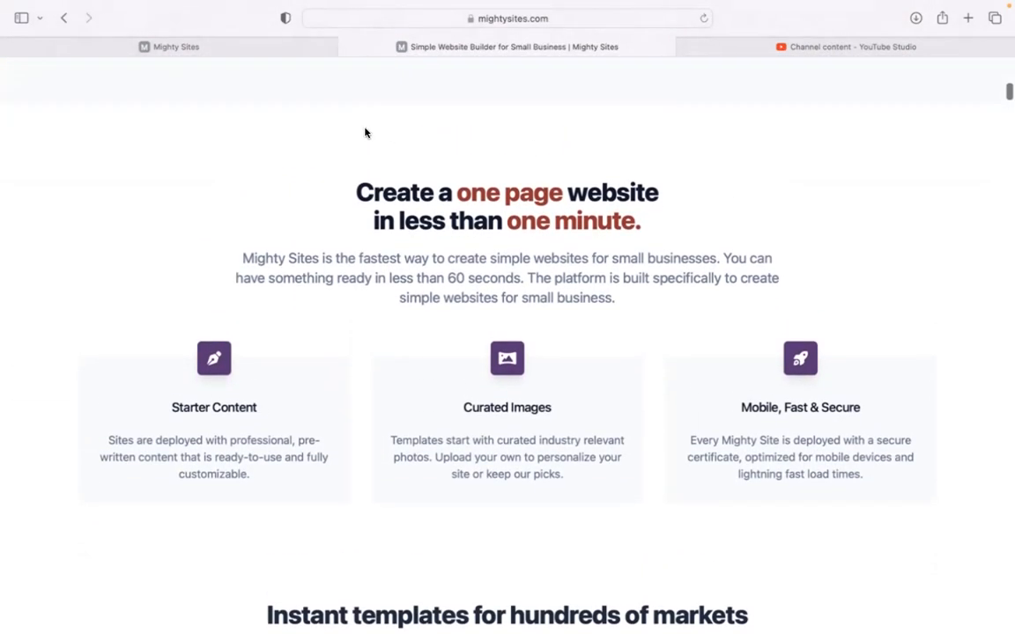
{"action": "left_click", "coordinate": [268, 51]}
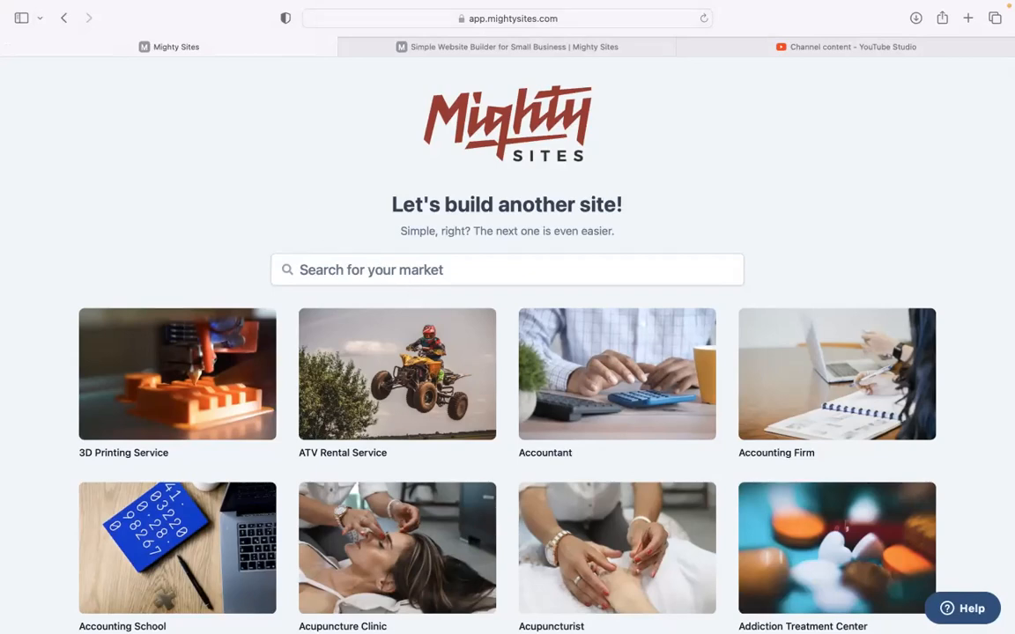
Search the market templates for 'derma' and pick the Dermatologist template
{"action": "scroll", "coordinate": [313, 216], "scroll_direction": "down", "scroll_amount": 5}
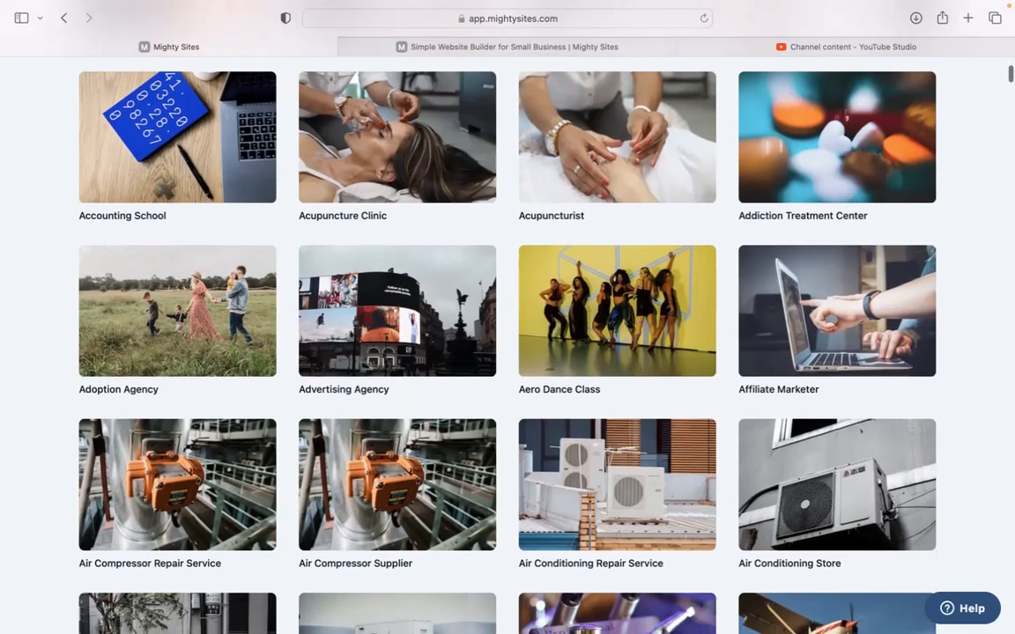
{"action": "scroll", "coordinate": [507, 317], "scroll_direction": "down", "scroll_amount": 3}
{"action": "scroll", "coordinate": [507, 317], "scroll_direction": "up", "scroll_amount": 8}
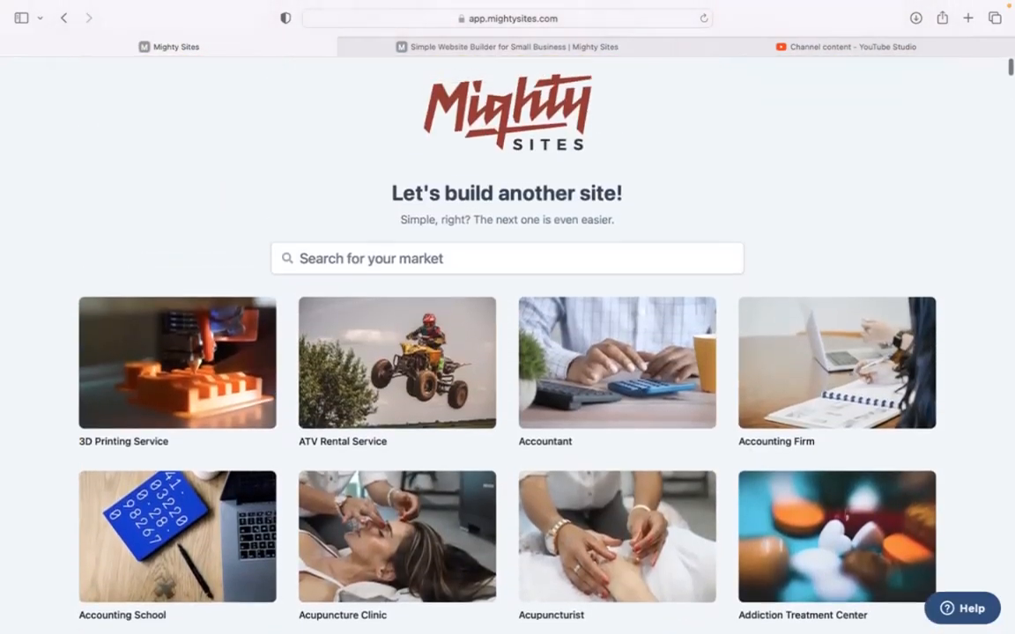
{"action": "left_click", "coordinate": [324, 263]}
{"action": "type", "text": "dermal"}
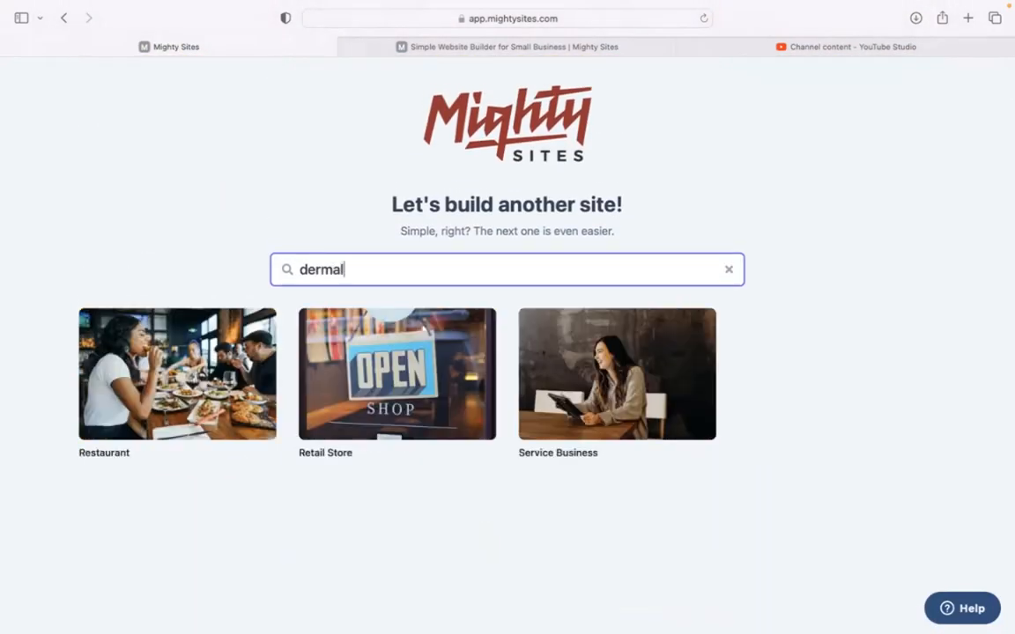
{"action": "key", "text": "BackSpace"}
{"action": "left_click", "coordinate": [134, 337]}
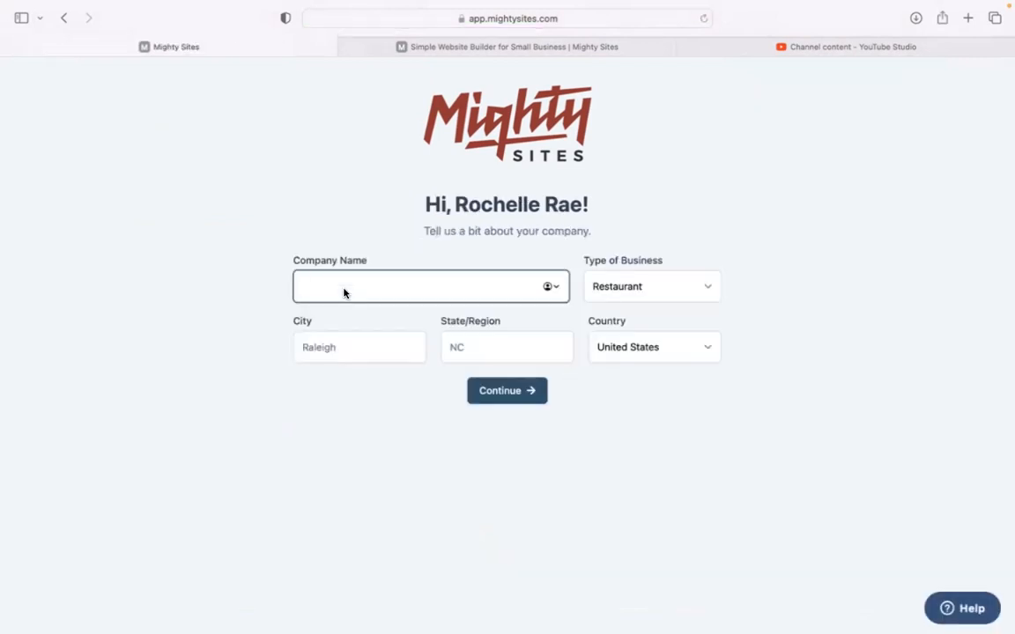
Submit company Derma Health Skin Solutions in Denver, Colorado, with business type Service
{"action": "type", "text": "Derma "}
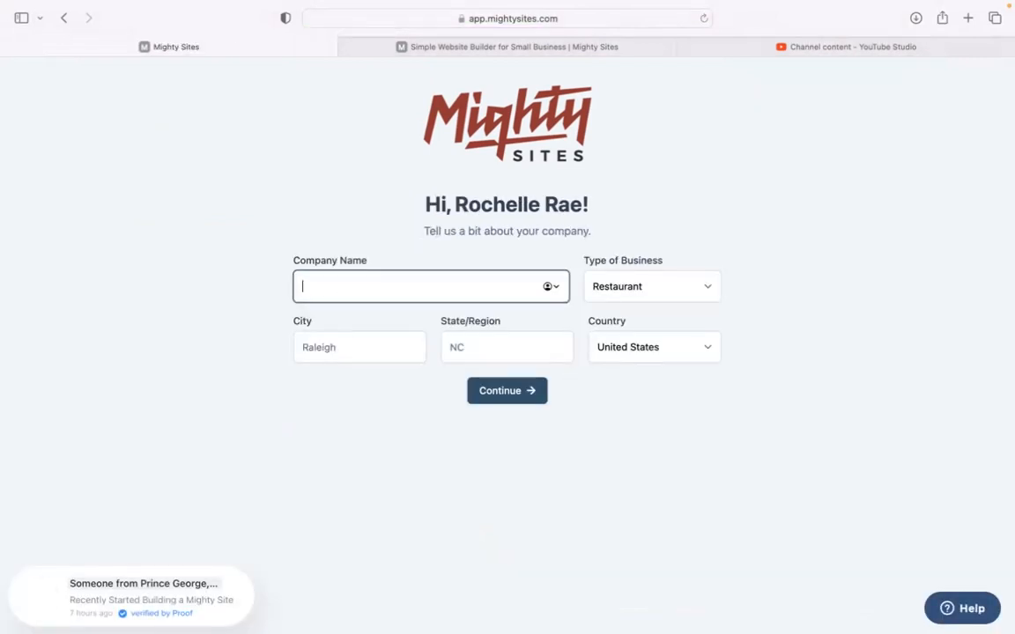
{"action": "type", "text": "Health Skin Solutions"}
{"action": "left_click", "coordinate": [373, 343]}
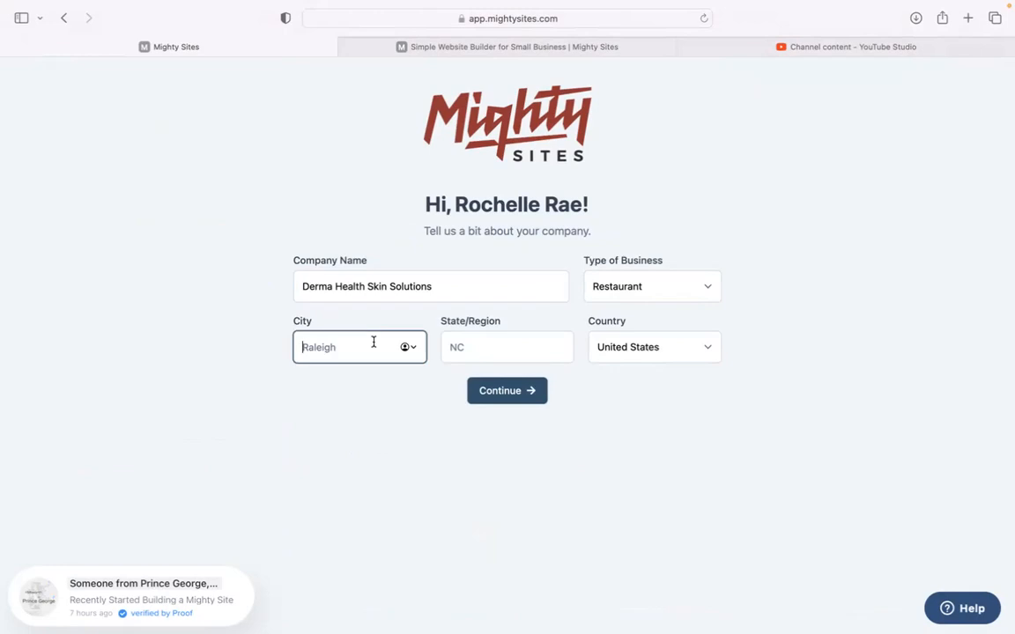
{"action": "type", "text": "Denver"}
{"action": "left_click", "coordinate": [516, 344]}
{"action": "type", "text": "Colorado"}
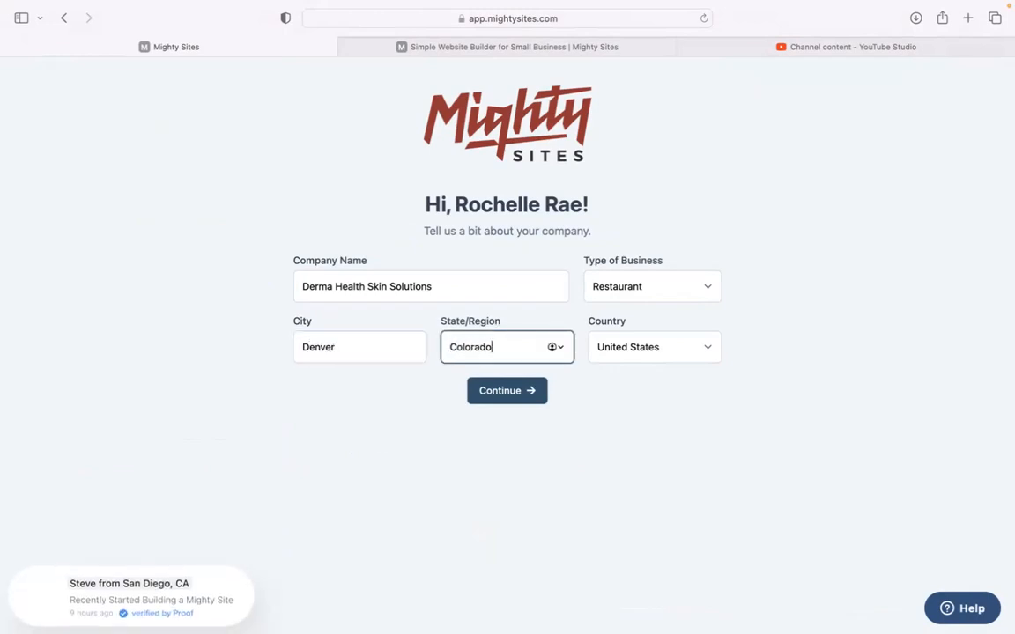
{"action": "left_click", "coordinate": [648, 292]}
{"action": "left_click", "coordinate": [656, 313]}
{"action": "left_click", "coordinate": [545, 390]}
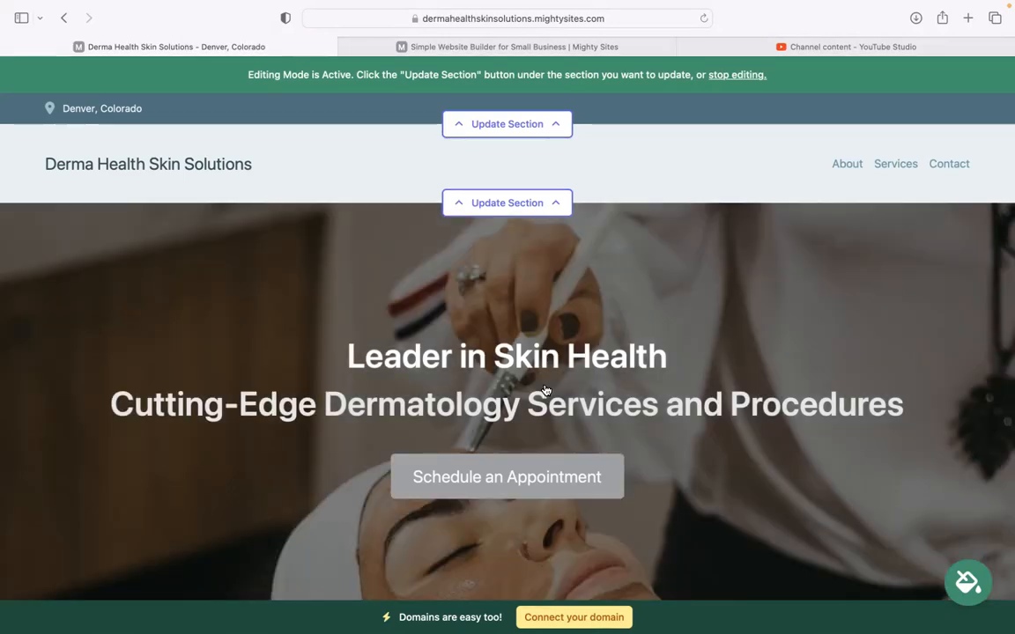
Scroll down the draft and highlight the clinic description paragraph to review it
{"action": "scroll", "coordinate": [544, 390], "scroll_direction": "down", "scroll_amount": 8}
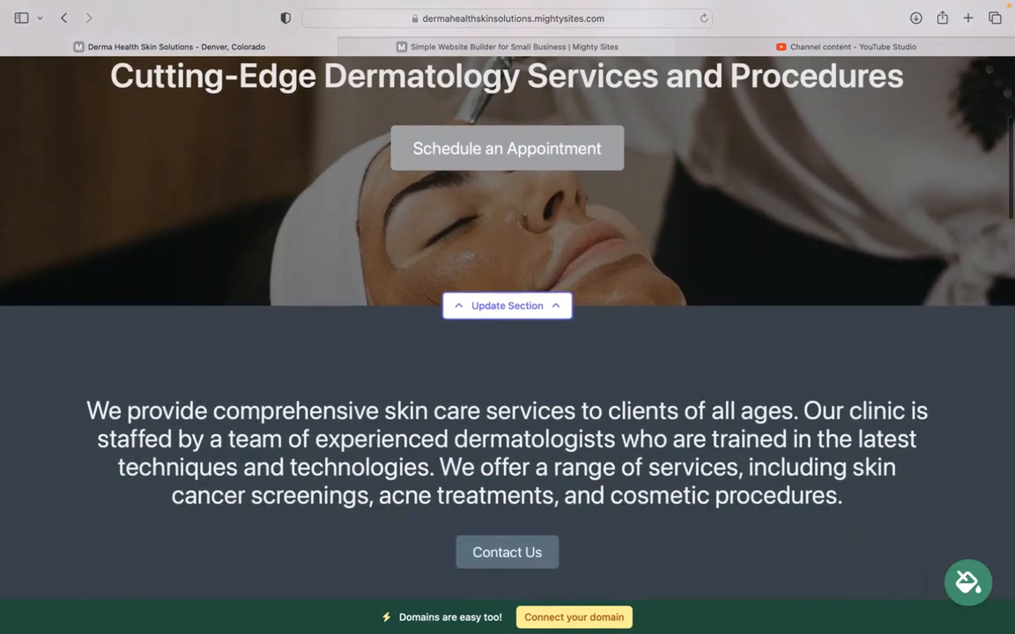
{"action": "left_click_drag", "start_coordinate": [92, 374], "coordinate": [713, 475]}
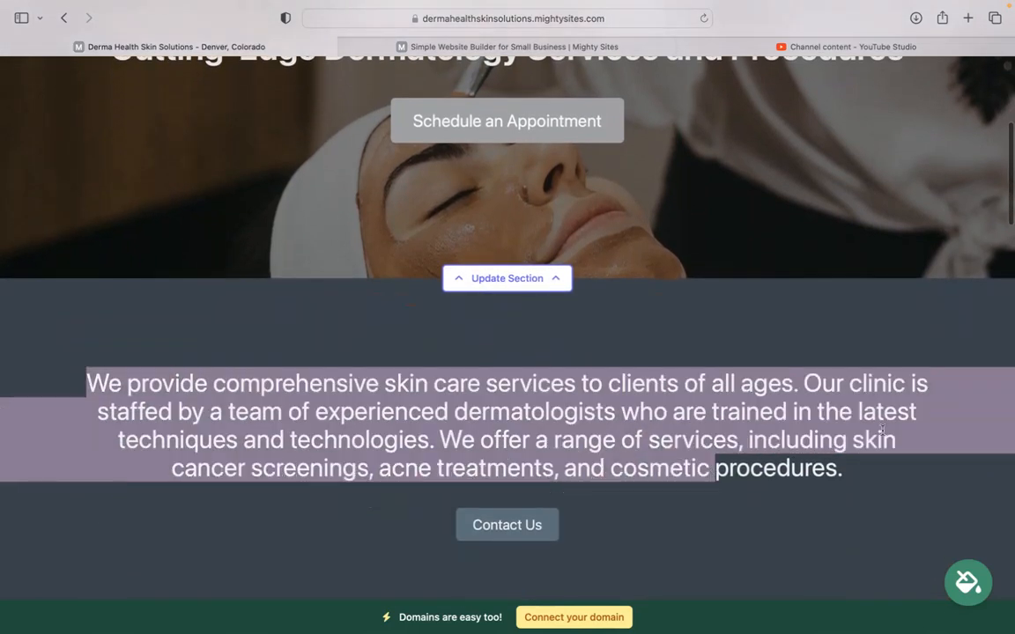
{"action": "left_click", "coordinate": [570, 440]}
{"action": "scroll", "coordinate": [571, 441], "scroll_direction": "down", "scroll_amount": 10}
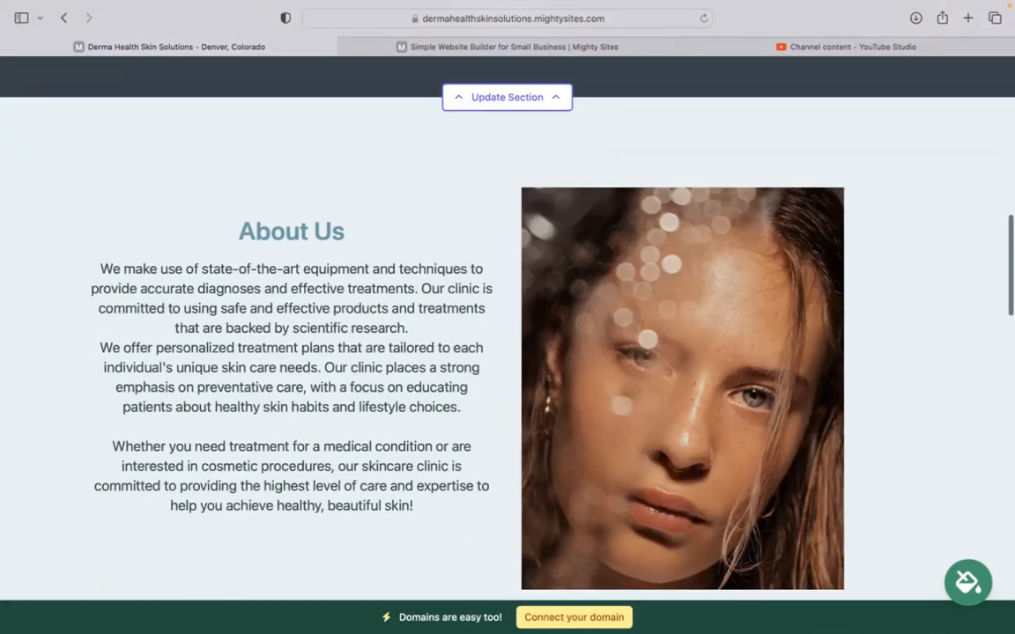
{"action": "scroll", "coordinate": [667, 458], "scroll_direction": "down", "scroll_amount": 12}
{"action": "scroll", "coordinate": [507, 317], "scroll_direction": "down", "scroll_amount": 9}
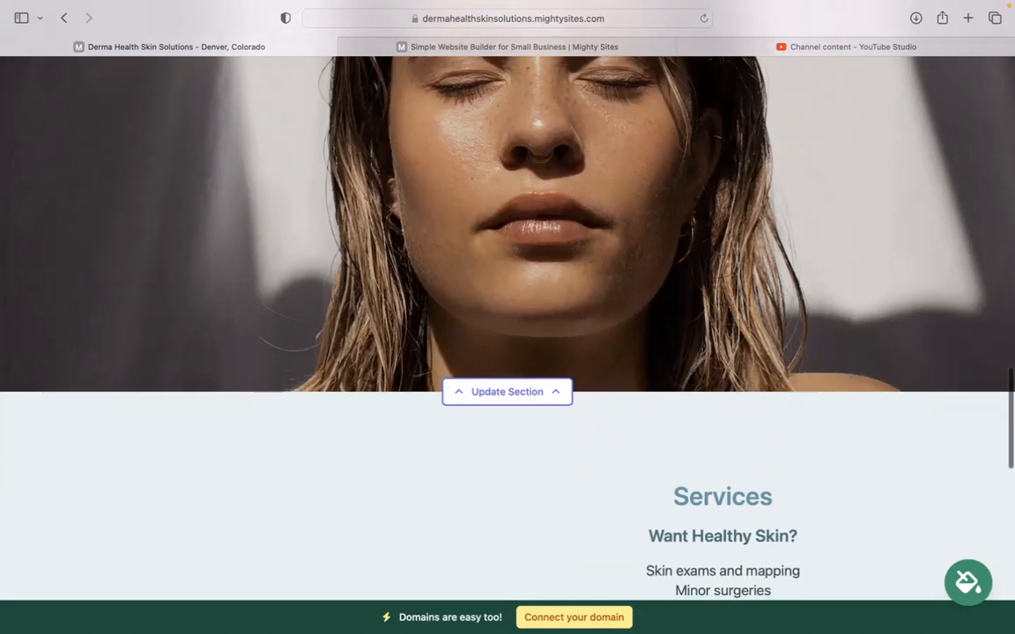
{"action": "scroll", "coordinate": [508, 317], "scroll_direction": "down", "scroll_amount": 2}
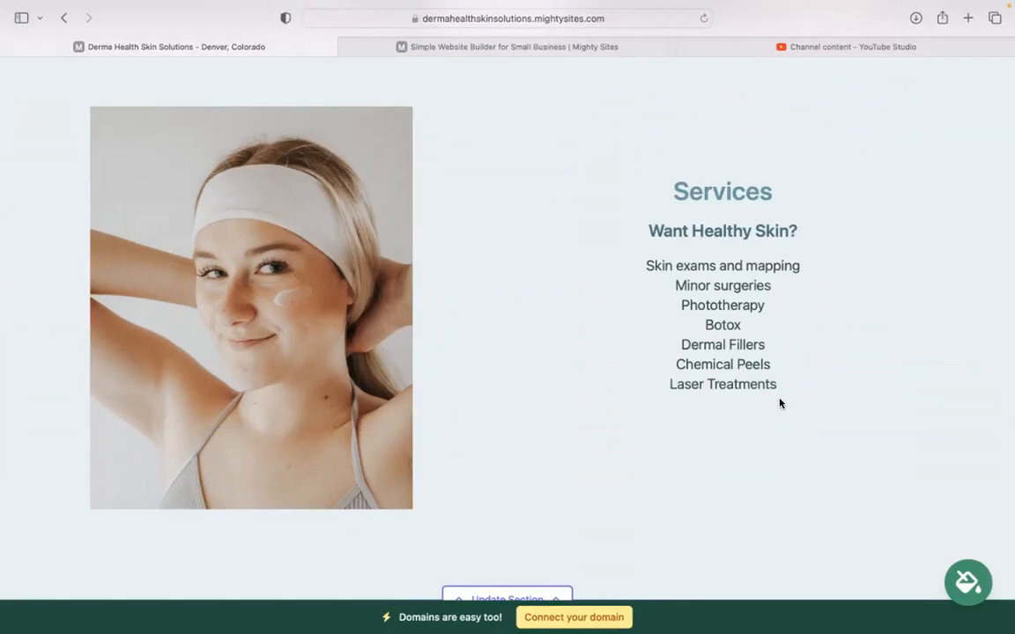
Review the Services list, then scroll back up to the top of the page
{"action": "left_click_drag", "start_coordinate": [787, 391], "coordinate": [655, 162]}
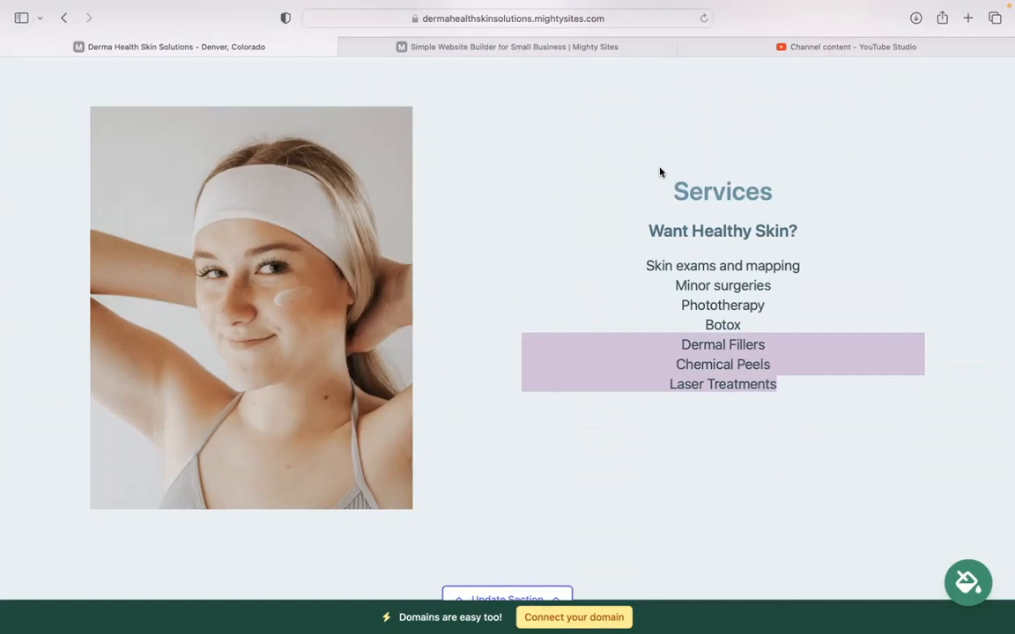
{"action": "left_click", "coordinate": [664, 171]}
{"action": "left_click_drag", "start_coordinate": [801, 424], "coordinate": [769, 351]}
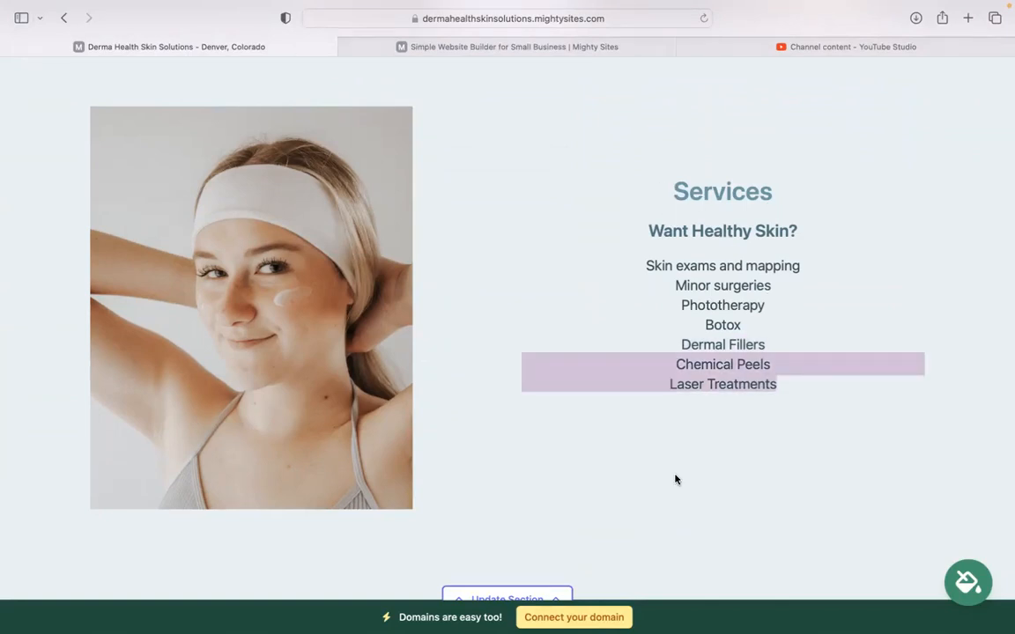
{"action": "left_click", "coordinate": [674, 480]}
{"action": "scroll", "coordinate": [674, 480], "scroll_direction": "down", "scroll_amount": 1}
{"action": "scroll", "coordinate": [507, 317], "scroll_direction": "down", "scroll_amount": 10}
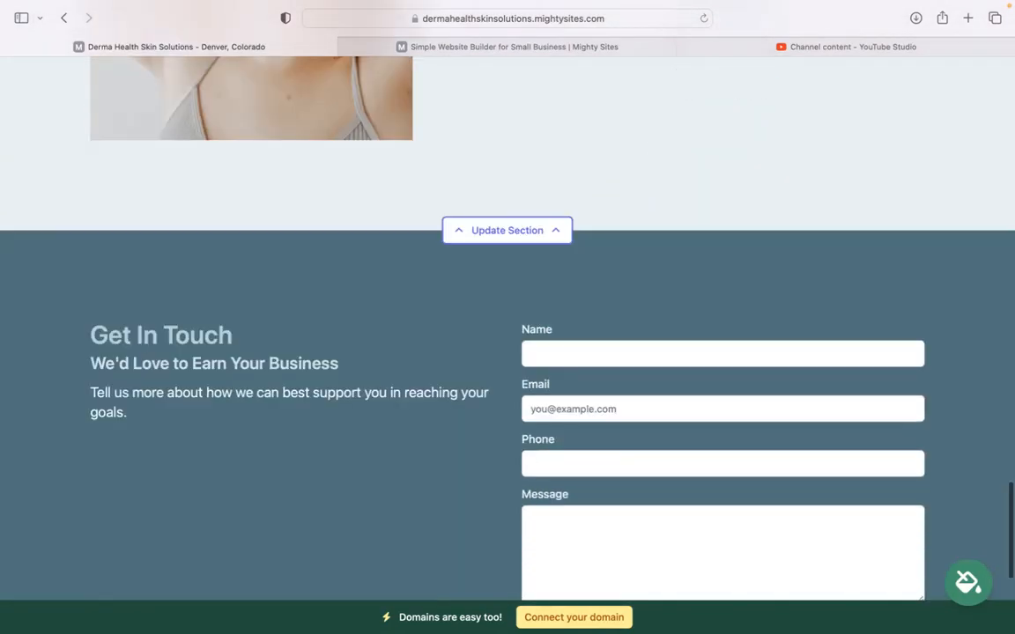
{"action": "scroll", "coordinate": [507, 317], "scroll_direction": "up", "scroll_amount": 2}
{"action": "scroll", "coordinate": [507, 317], "scroll_direction": "down", "scroll_amount": 1}
{"action": "scroll", "coordinate": [507, 317], "scroll_direction": "up", "scroll_amount": 9}
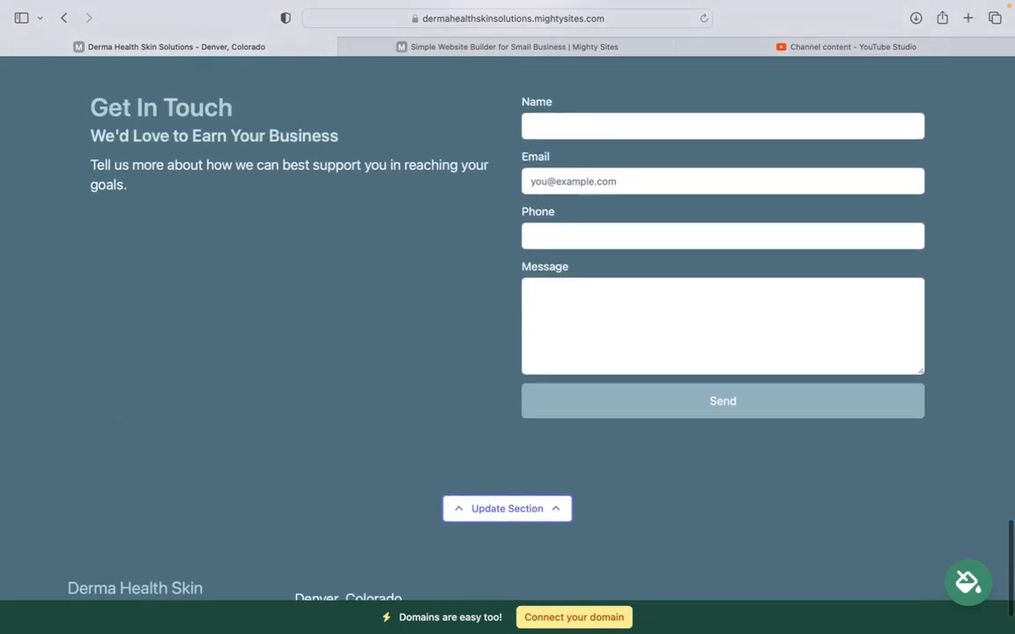
{"action": "scroll", "coordinate": [507, 317], "scroll_direction": "up", "scroll_amount": 12}
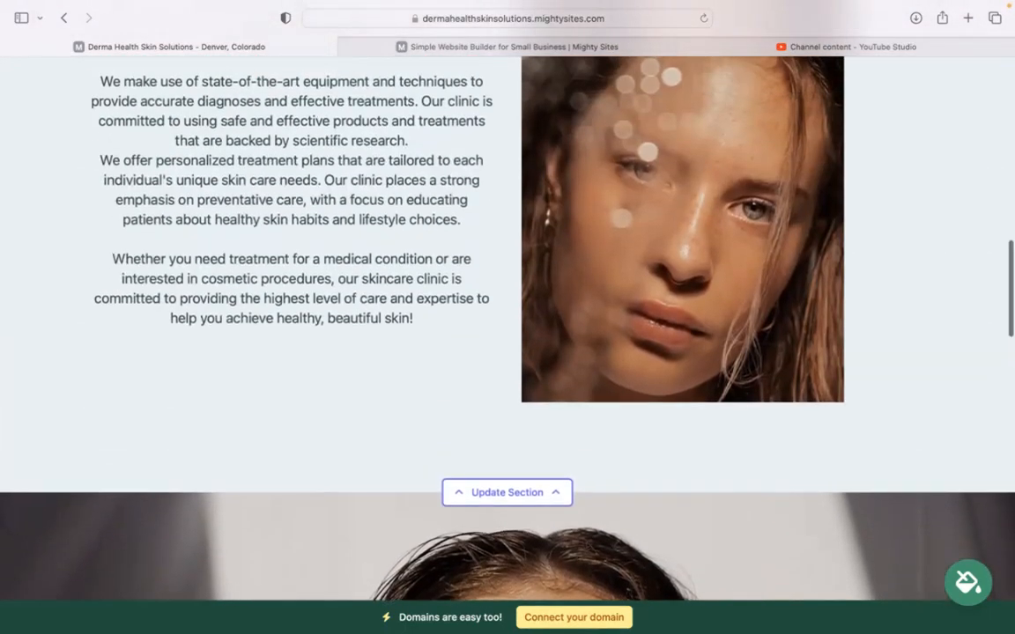
{"action": "scroll", "coordinate": [508, 317], "scroll_direction": "up", "scroll_amount": 4}
{"action": "scroll", "coordinate": [507, 317], "scroll_direction": "up", "scroll_amount": 10}
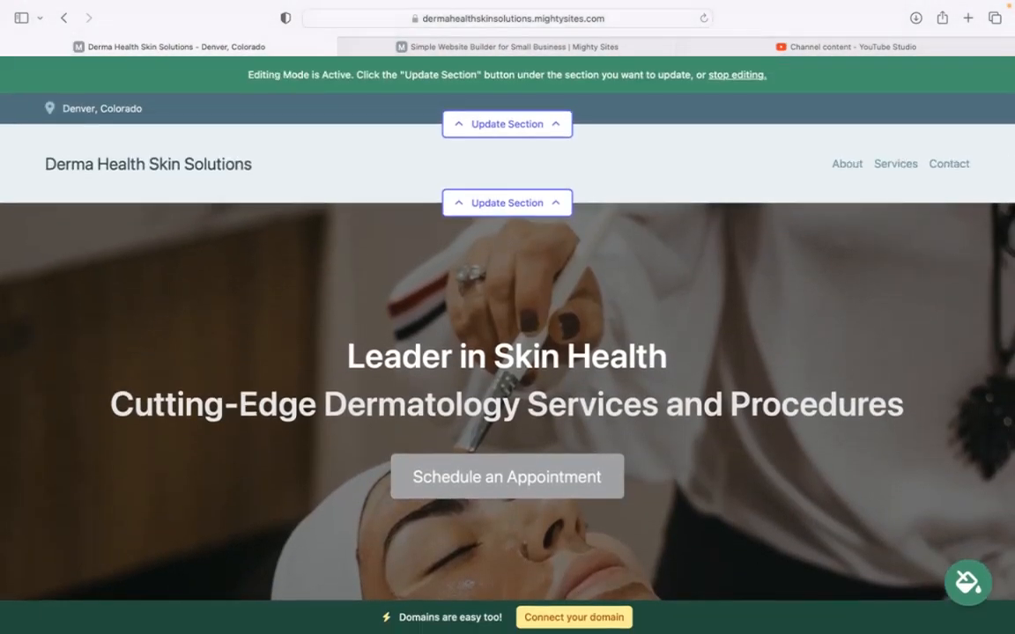
In the top bar's location editor, enter the organization email and show it on the site
{"action": "left_click", "coordinate": [541, 125]}
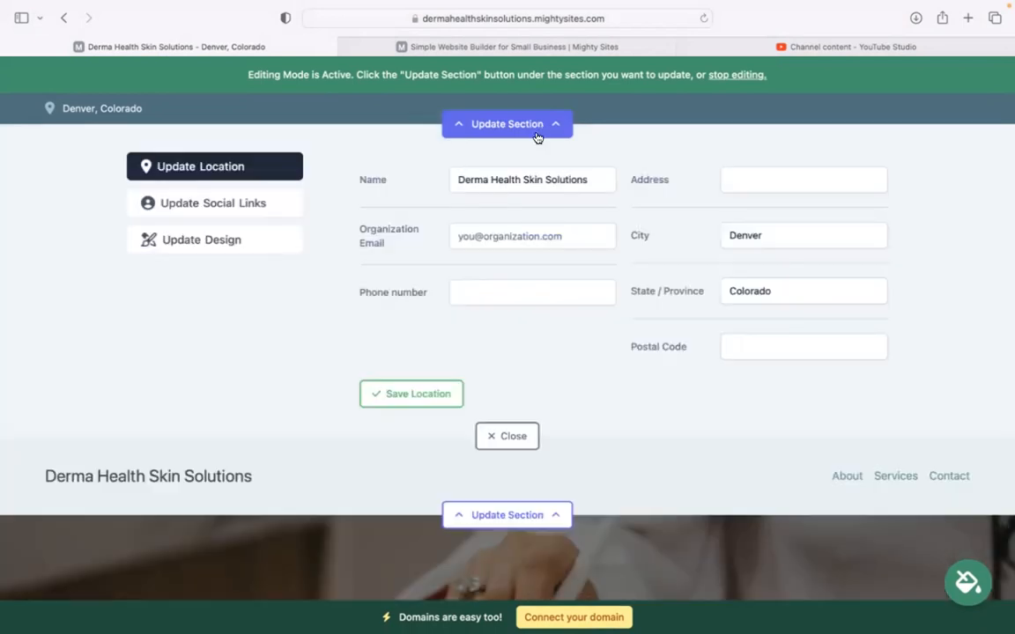
{"action": "left_click", "coordinate": [530, 236]}
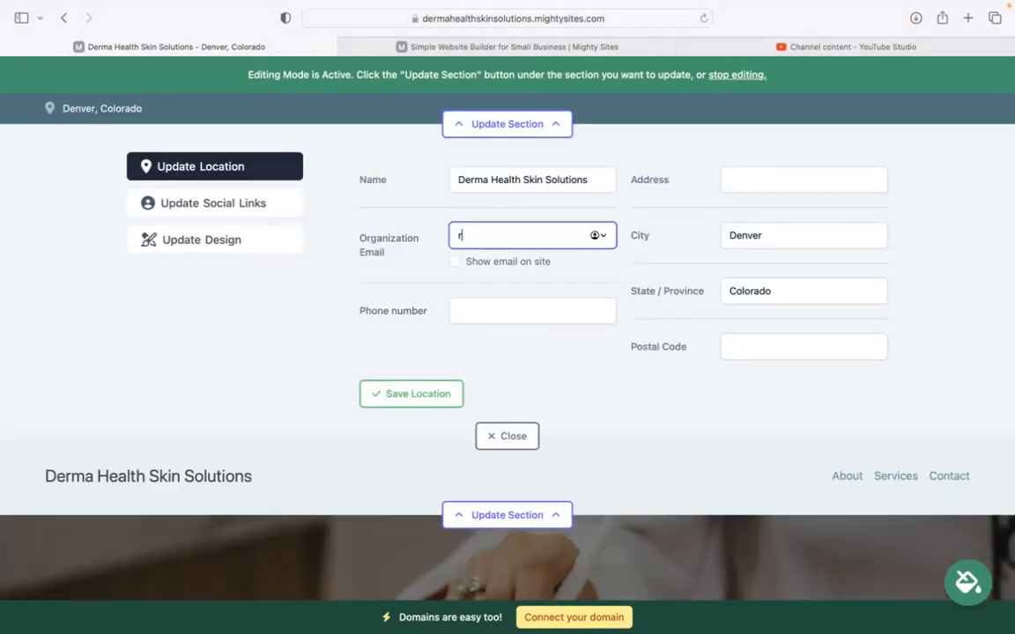
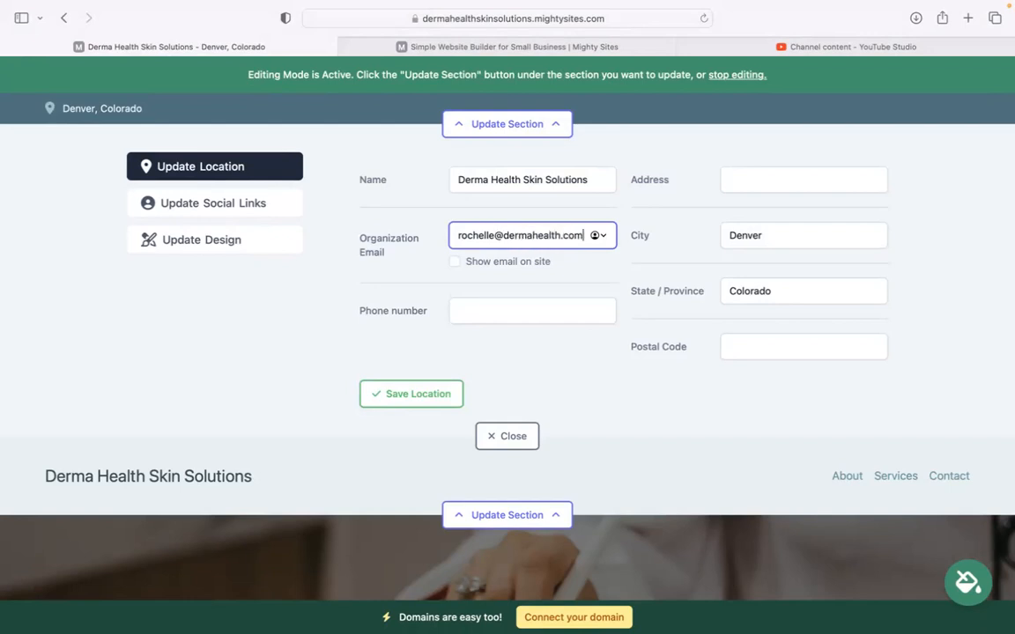
{"action": "left_click", "coordinate": [452, 264]}
{"action": "left_click", "coordinate": [456, 263]}
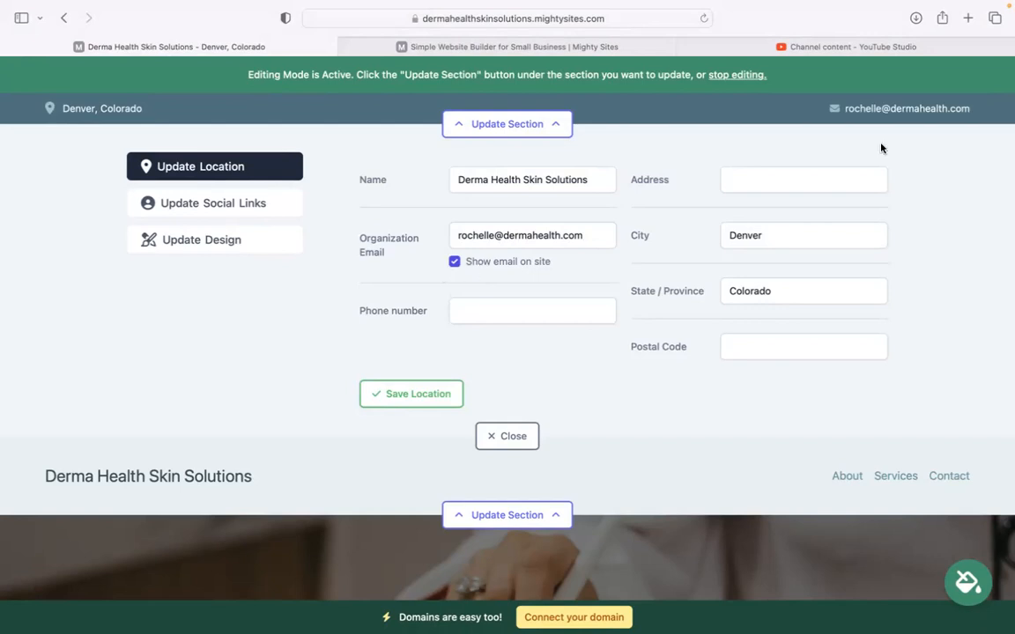
Add the clinic's phone number, street address and postal code, then save the location
{"action": "left_click", "coordinate": [487, 308]}
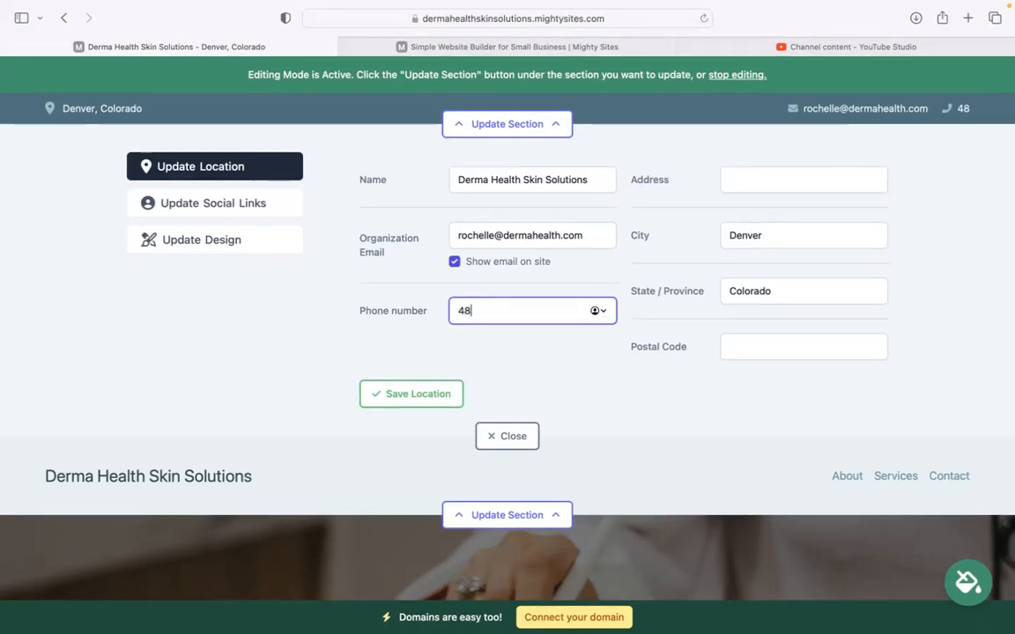
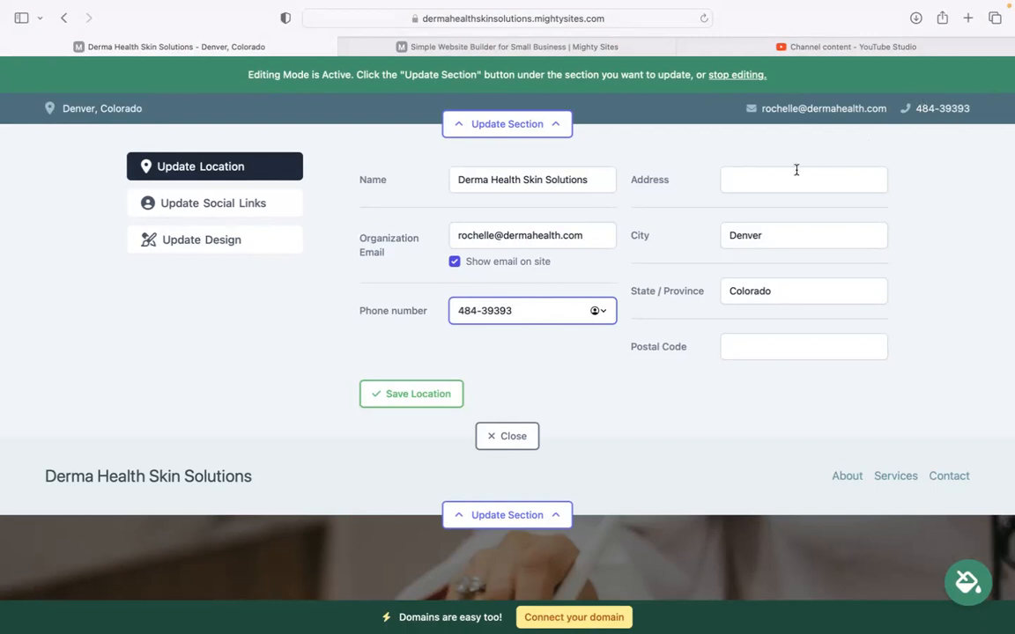
{"action": "left_click", "coordinate": [763, 180]}
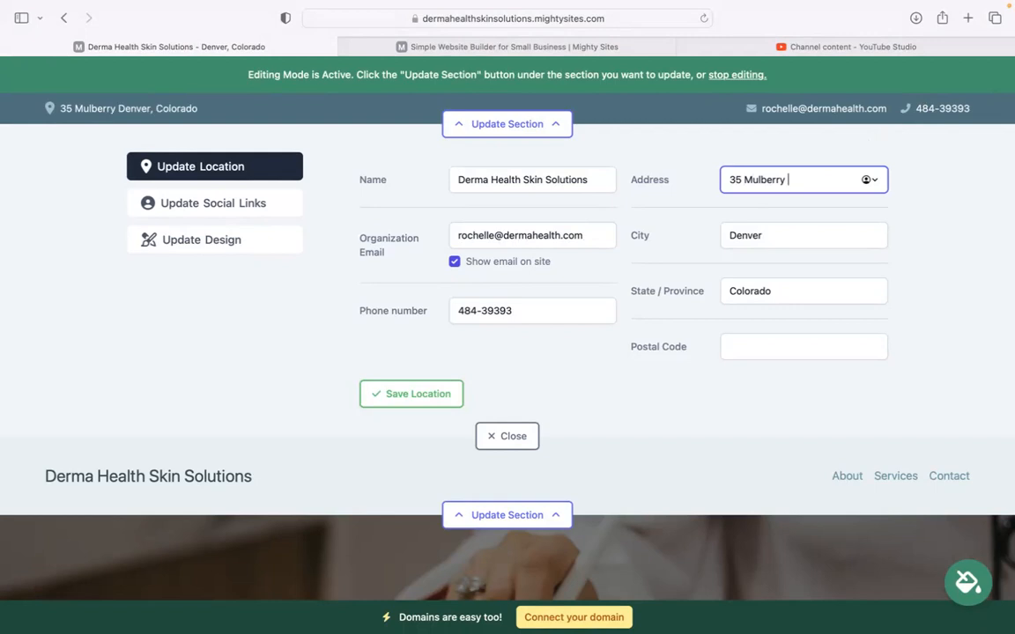
{"action": "left_click", "coordinate": [772, 345]}
{"action": "type", "text": "40585"}
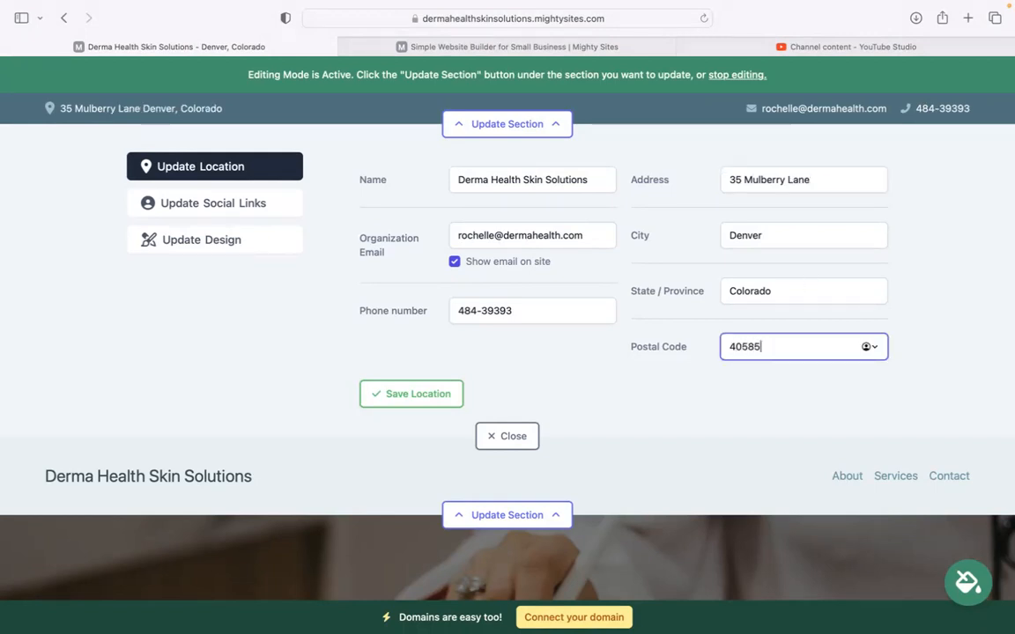
{"action": "left_click", "coordinate": [433, 400]}
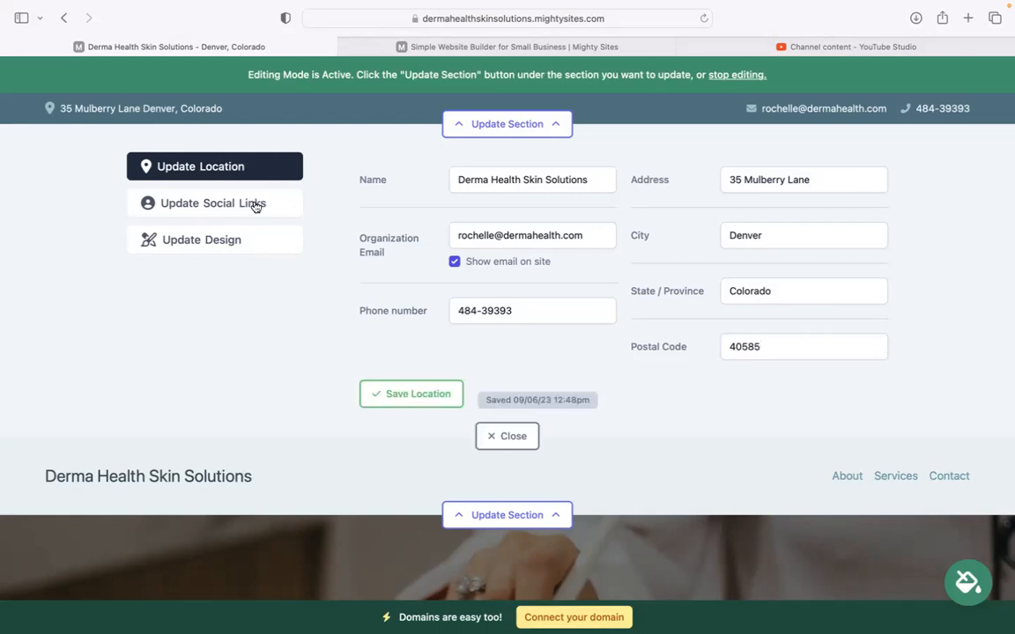
Save Instagram and Twitter handles as mightysites, then open the header's logo editor
{"action": "left_click", "coordinate": [256, 203]}
{"action": "left_click", "coordinate": [444, 187]}
{"action": "type", "text": "mighty sites"}
{"action": "left_click", "coordinate": [447, 231]}
{"action": "type", "text": "mighttys"}
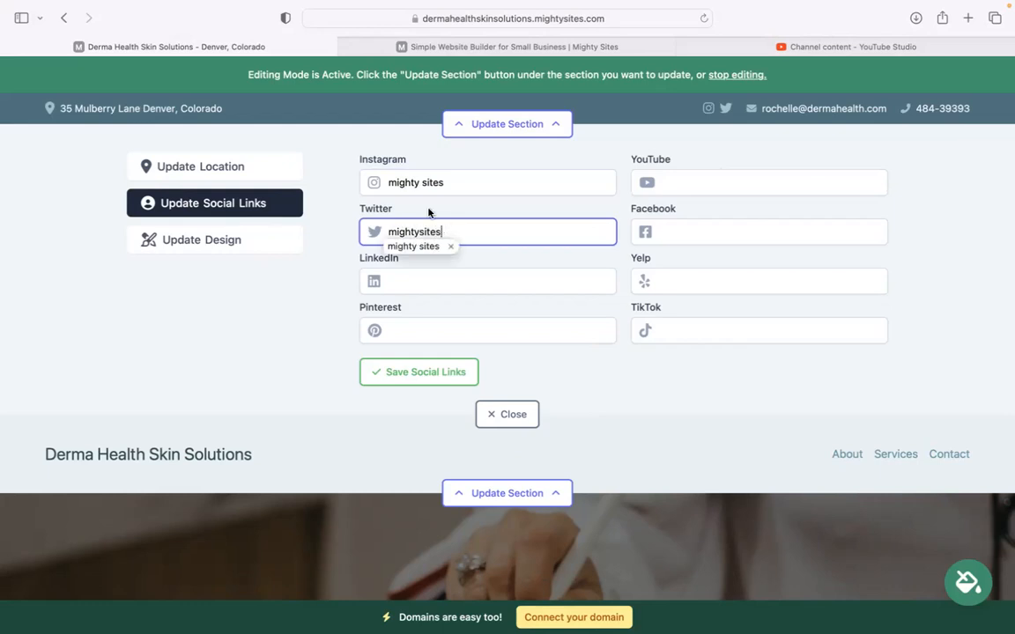
{"action": "left_click", "coordinate": [425, 182]}
{"action": "key", "text": "BackSpace"}
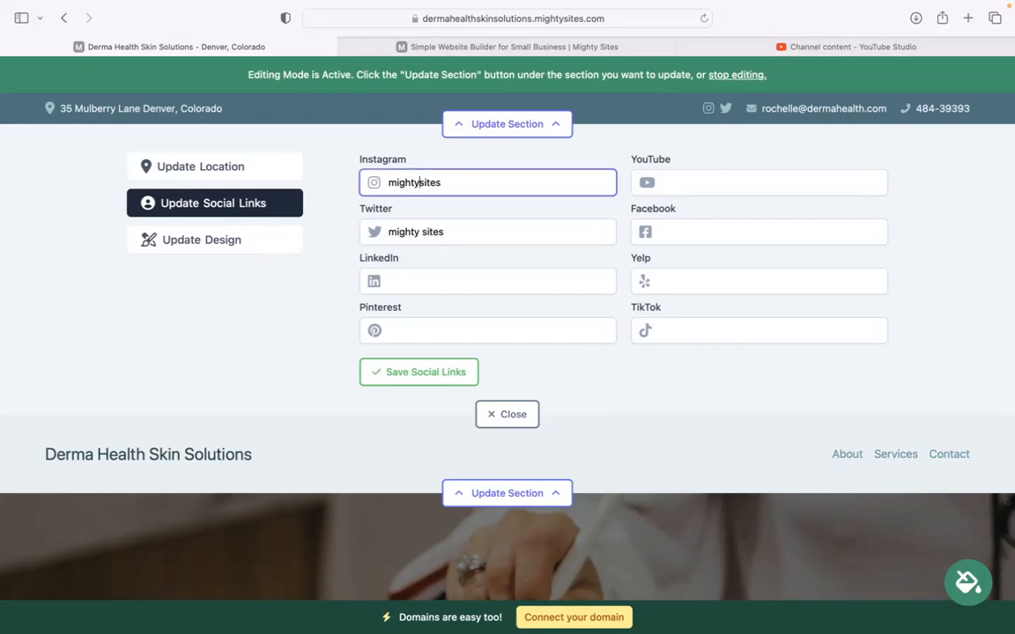
{"action": "left_click", "coordinate": [423, 231]}
{"action": "key", "text": "BackSpace"}
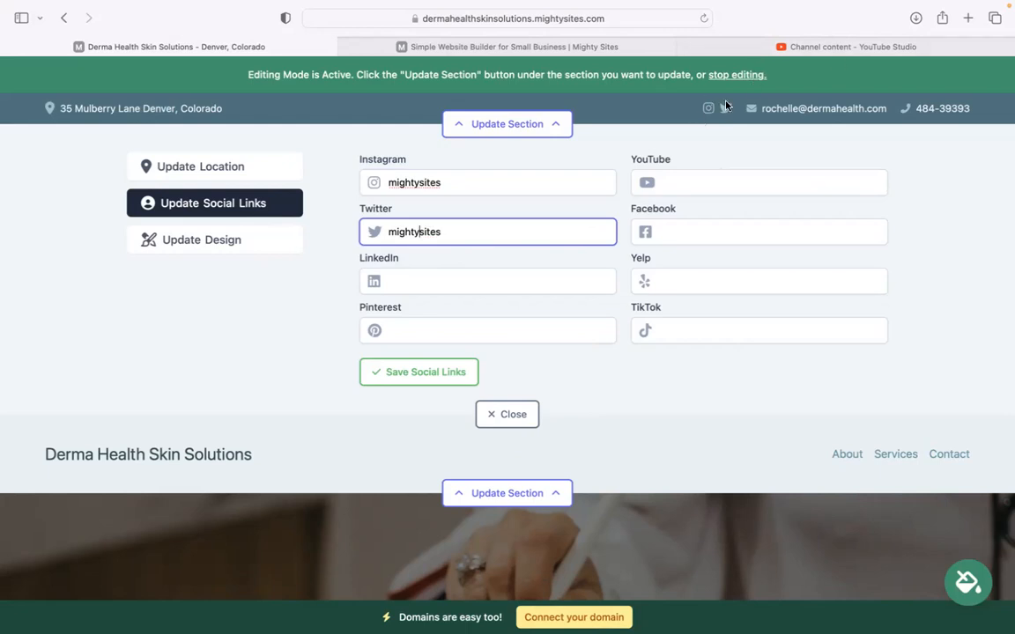
{"action": "left_click", "coordinate": [401, 371]}
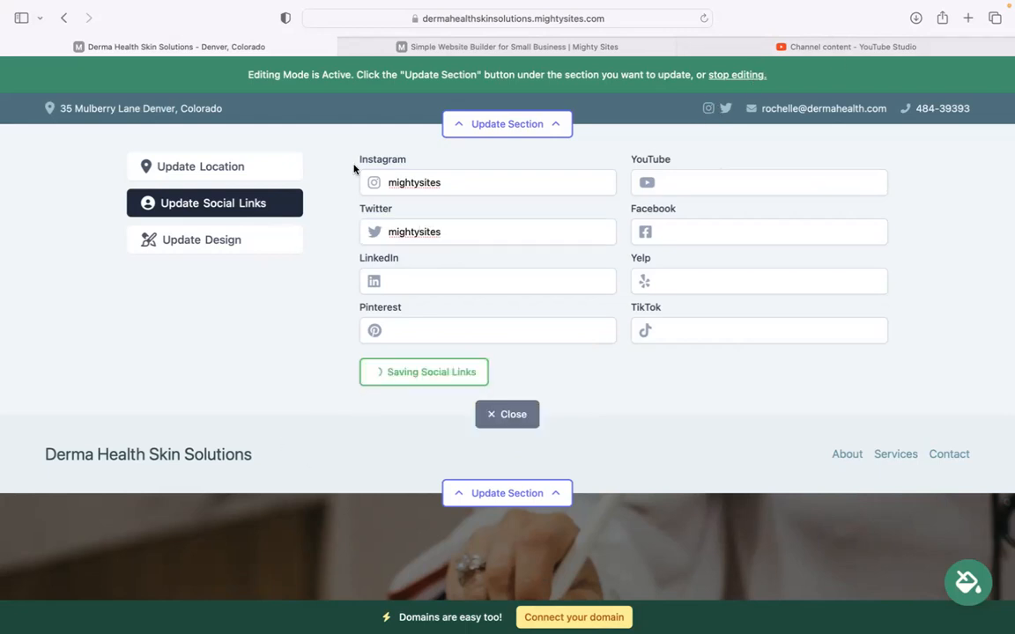
{"action": "left_click", "coordinate": [495, 197]}
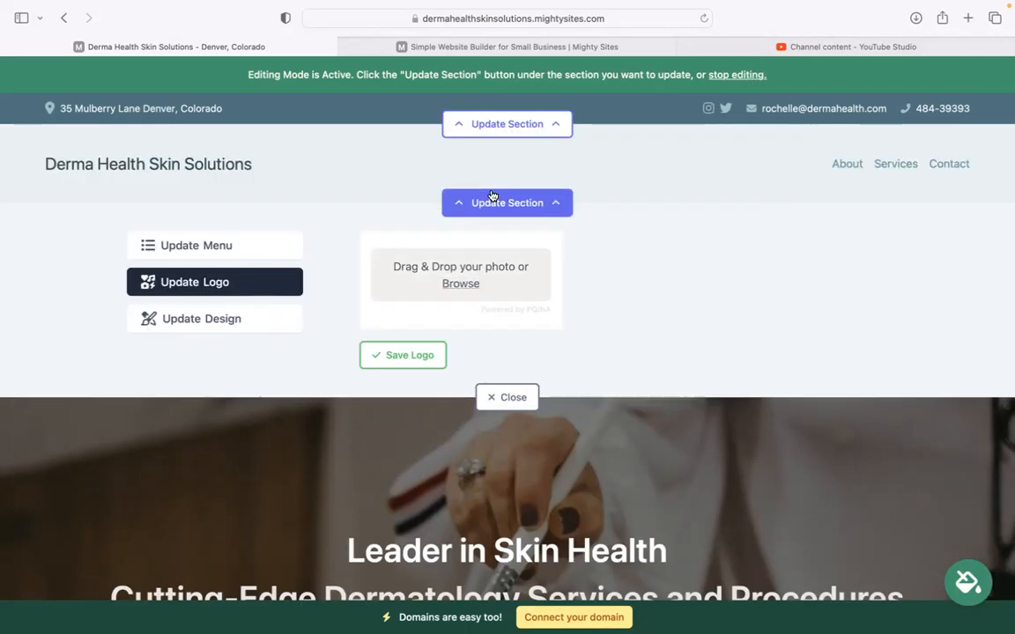
Upload the Mighty Sites logo PNG from Downloads and save it as the header logo
{"action": "left_click", "coordinate": [454, 285]}
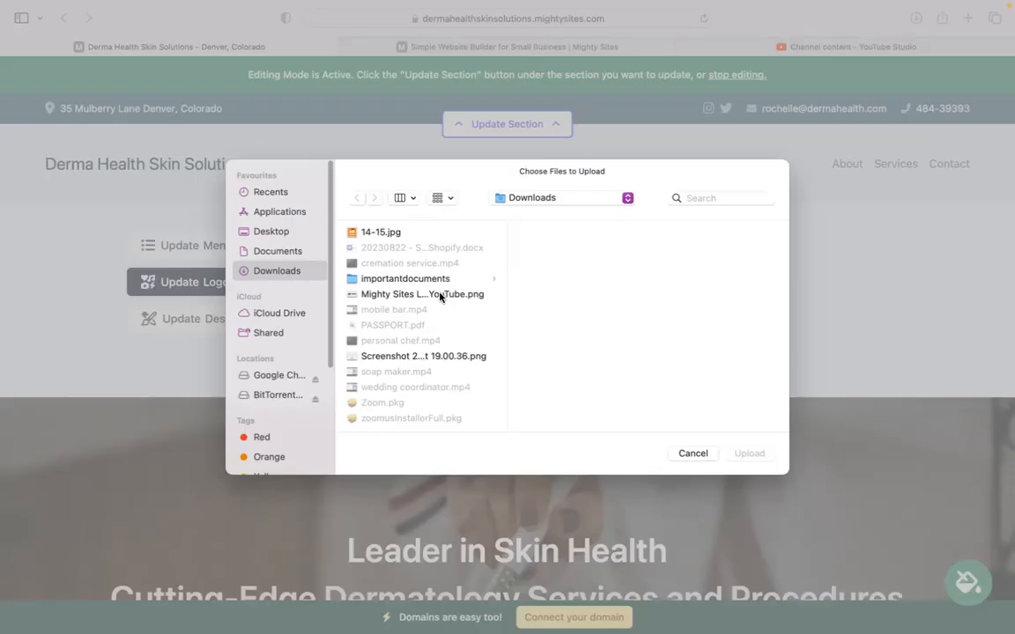
{"action": "left_click", "coordinate": [429, 293]}
{"action": "left_click", "coordinate": [744, 455]}
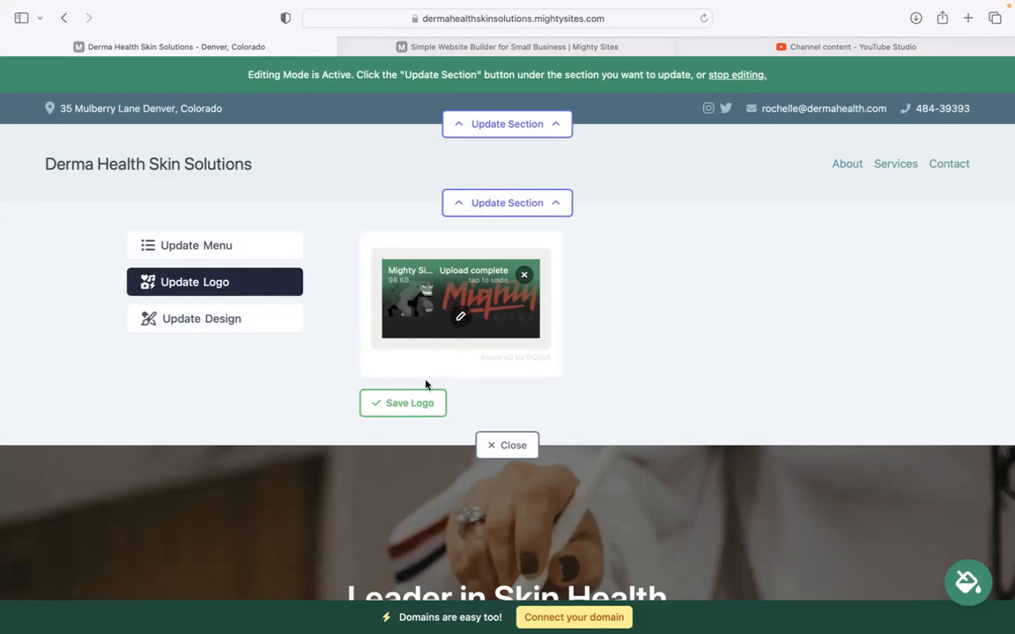
{"action": "left_click", "coordinate": [420, 403]}
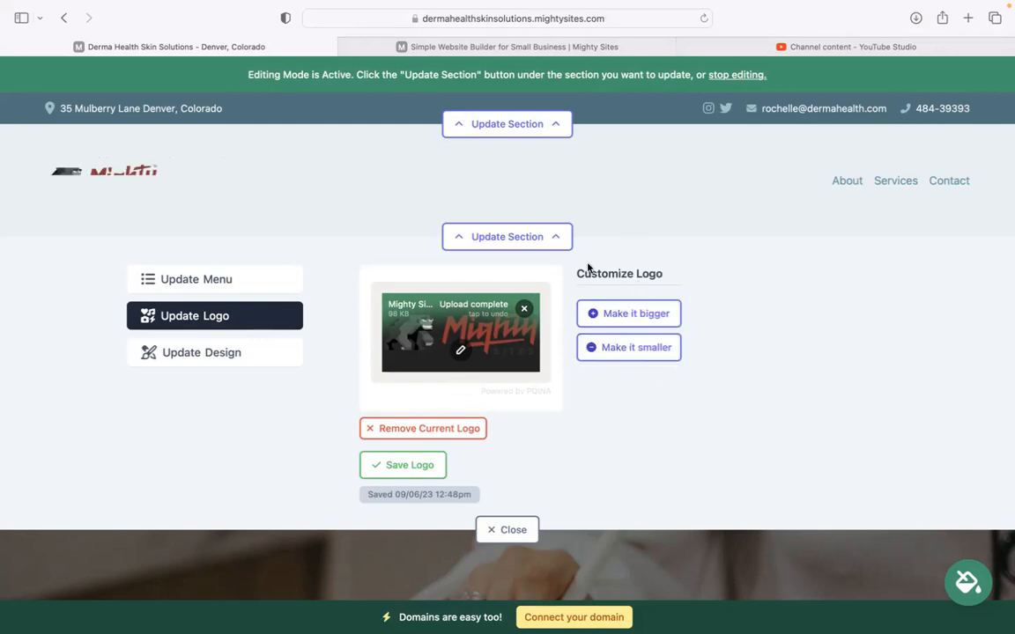
Browse the colour themes past the blue option and apply the pink theme
{"action": "left_click", "coordinate": [507, 530]}
{"action": "scroll", "coordinate": [618, 496], "scroll_direction": "down", "scroll_amount": 7}
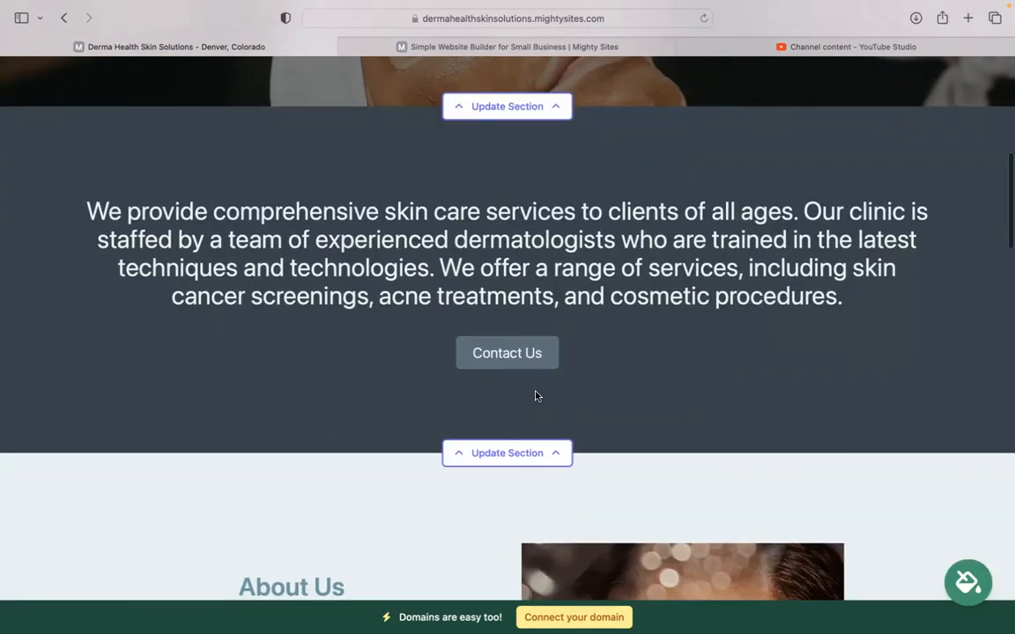
{"action": "left_click", "coordinate": [964, 580]}
{"action": "left_click", "coordinate": [533, 509]}
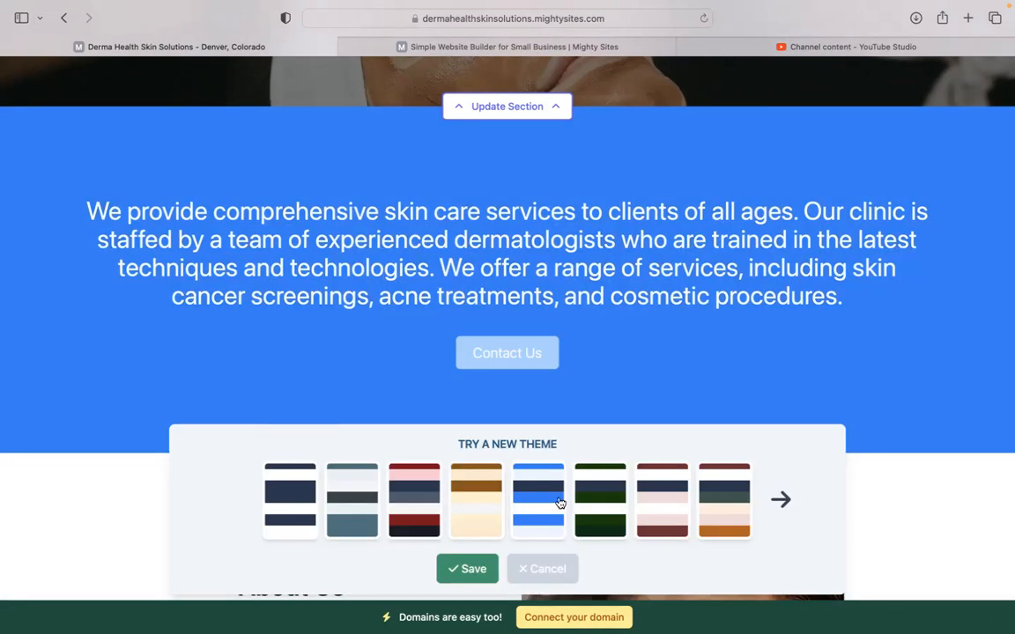
{"action": "left_click", "coordinate": [794, 491]}
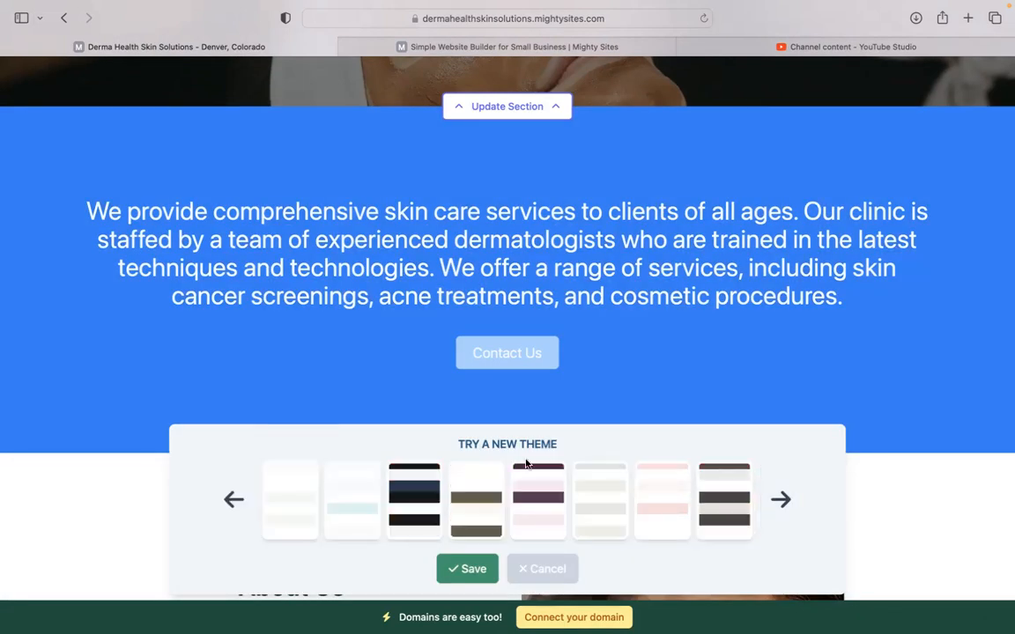
{"action": "left_click", "coordinate": [776, 499]}
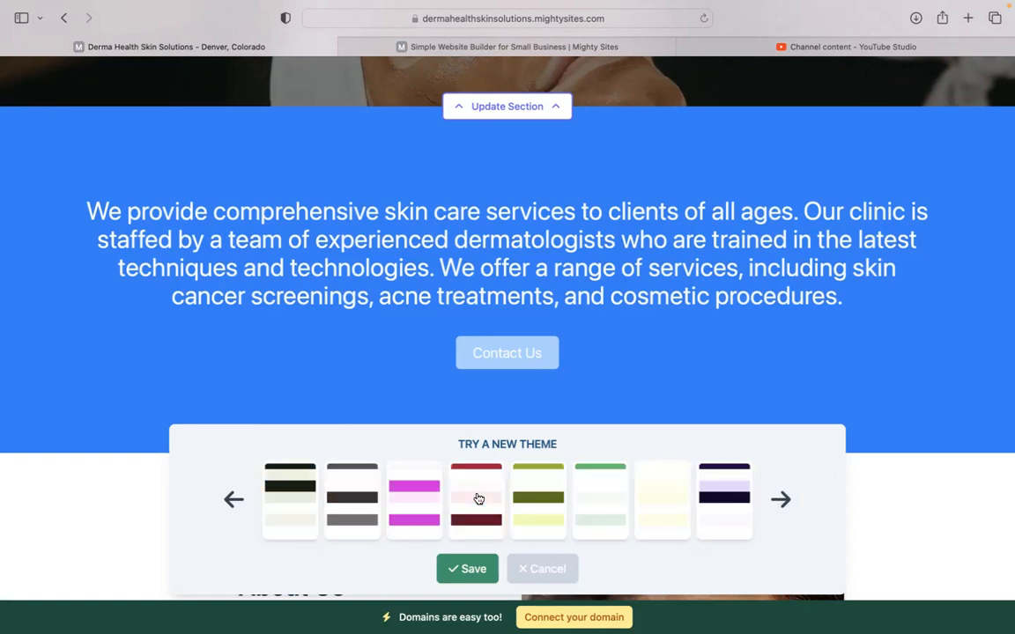
{"action": "left_click", "coordinate": [396, 500]}
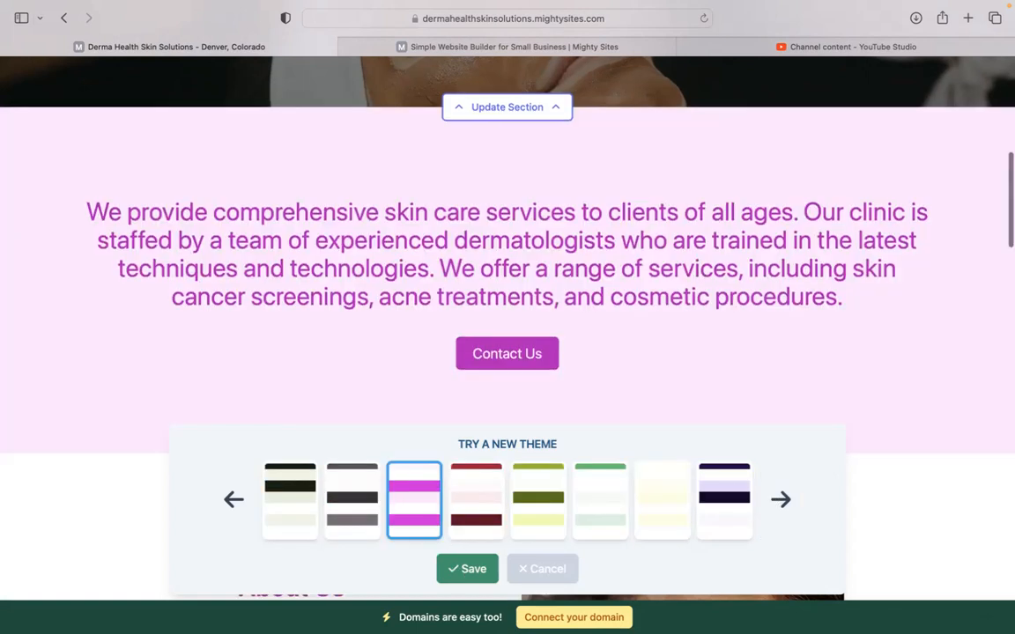
{"action": "left_click", "coordinate": [466, 568]}
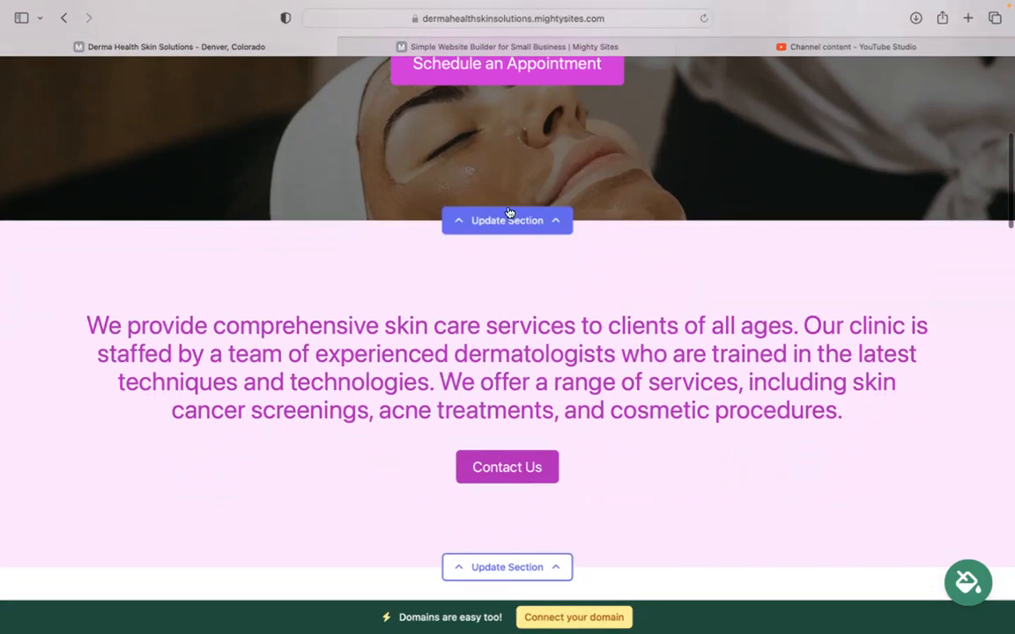
Open the hero image's stock photo library and search for 'skincare'
{"action": "left_click", "coordinate": [508, 217]}
{"action": "left_click", "coordinate": [220, 336]}
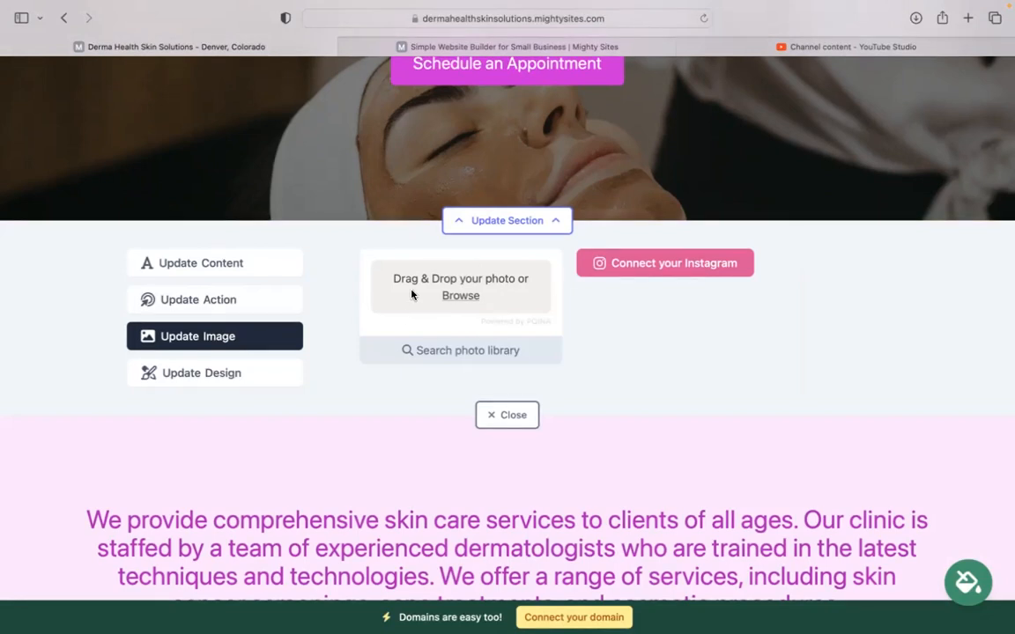
{"action": "left_click", "coordinate": [489, 352]}
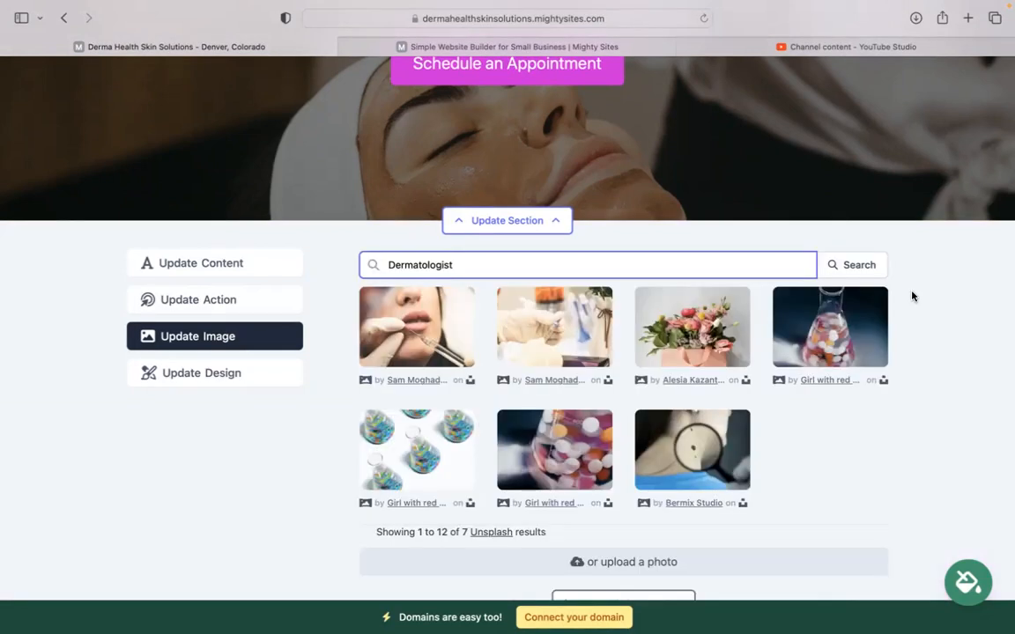
{"action": "triple_click", "coordinate": [492, 262]}
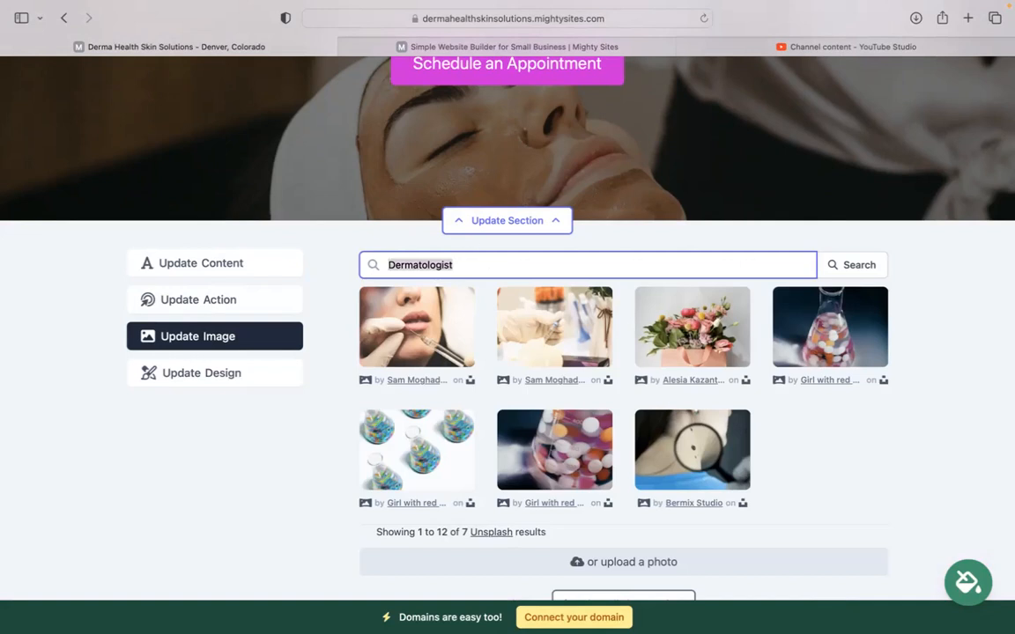
{"action": "type", "text": "sdkin"}
{"action": "key", "text": "BackSpace"}
{"action": "key", "text": "BackSpace"}
{"action": "type", "text": "kincare"}
{"action": "left_click", "coordinate": [852, 266]}
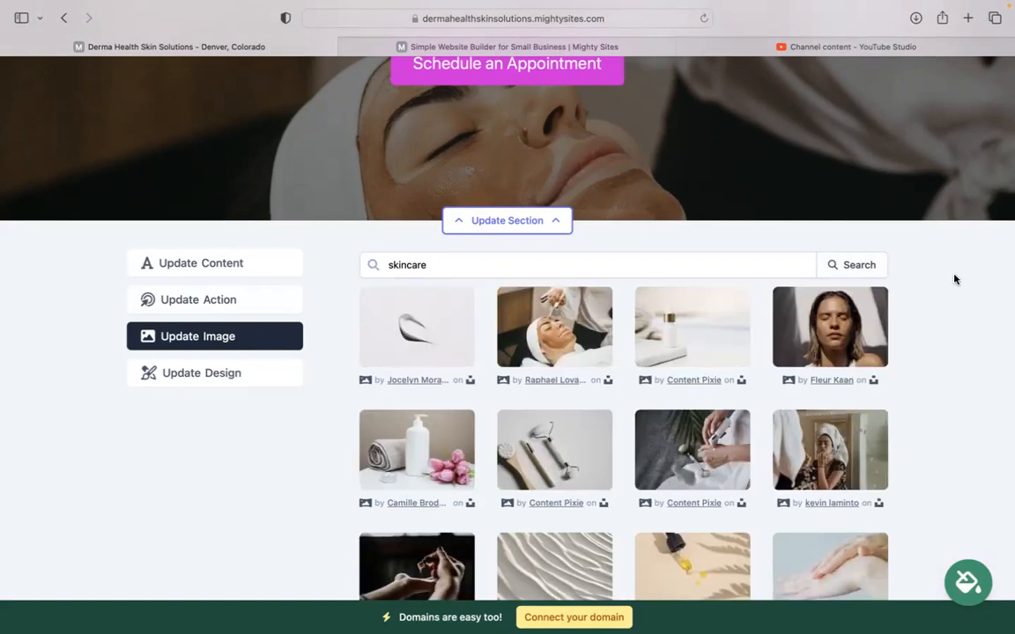
Return to the image options without changing the photo and open the hero button settings
{"action": "scroll", "coordinate": [954, 279], "scroll_direction": "down", "scroll_amount": 5}
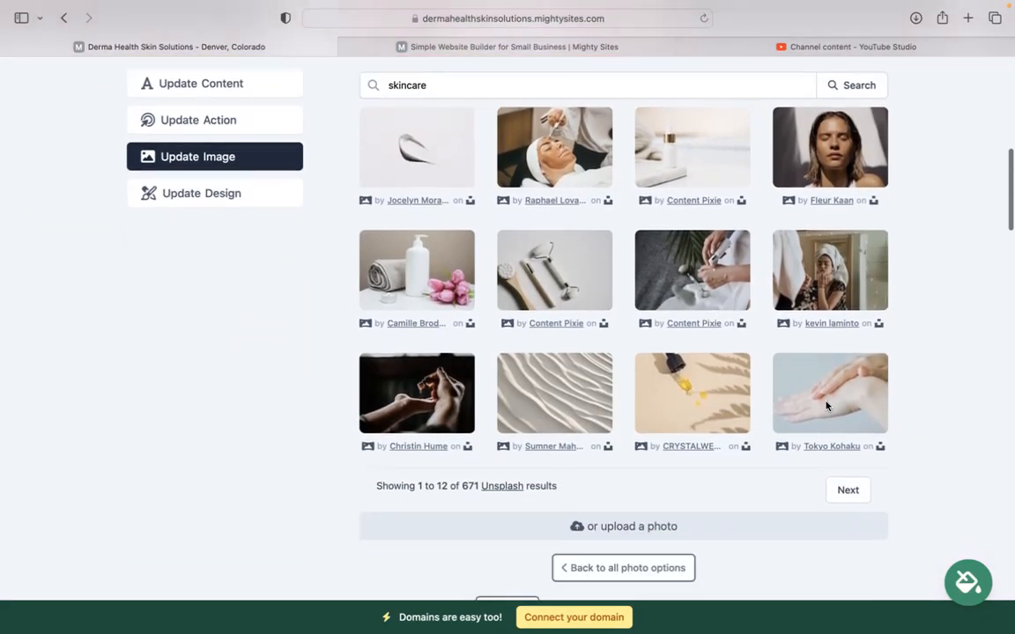
{"action": "left_click", "coordinate": [651, 567]}
{"action": "scroll", "coordinate": [916, 104], "scroll_direction": "up", "scroll_amount": 2}
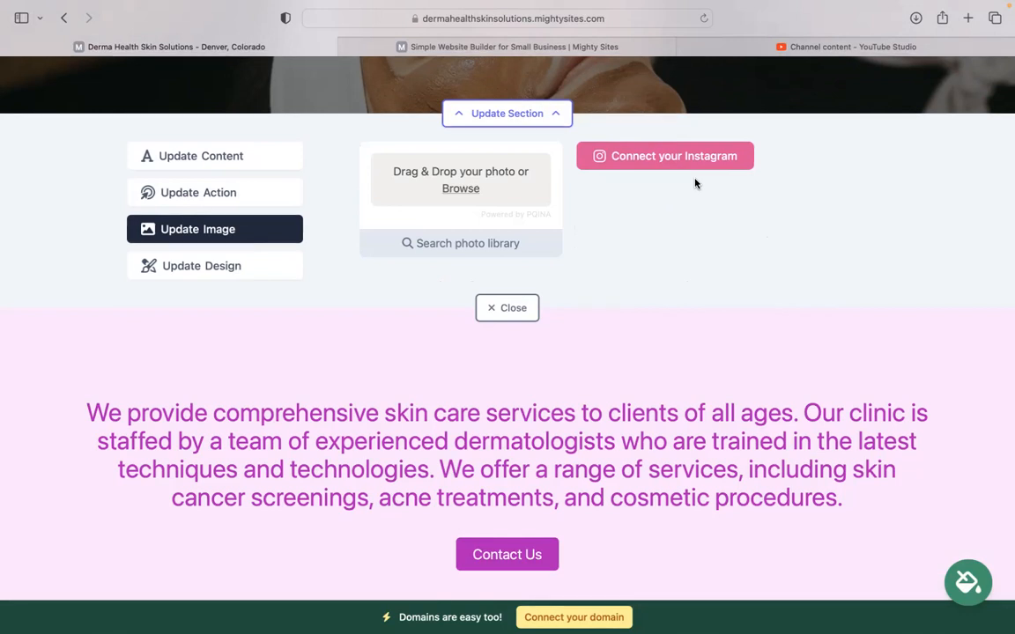
{"action": "left_click", "coordinate": [262, 202]}
Confirm the hero button reads 'Schedule an Appointment' linked to Lead Form, then close the editor
{"action": "scroll", "coordinate": [260, 204], "scroll_direction": "up", "scroll_amount": 5}
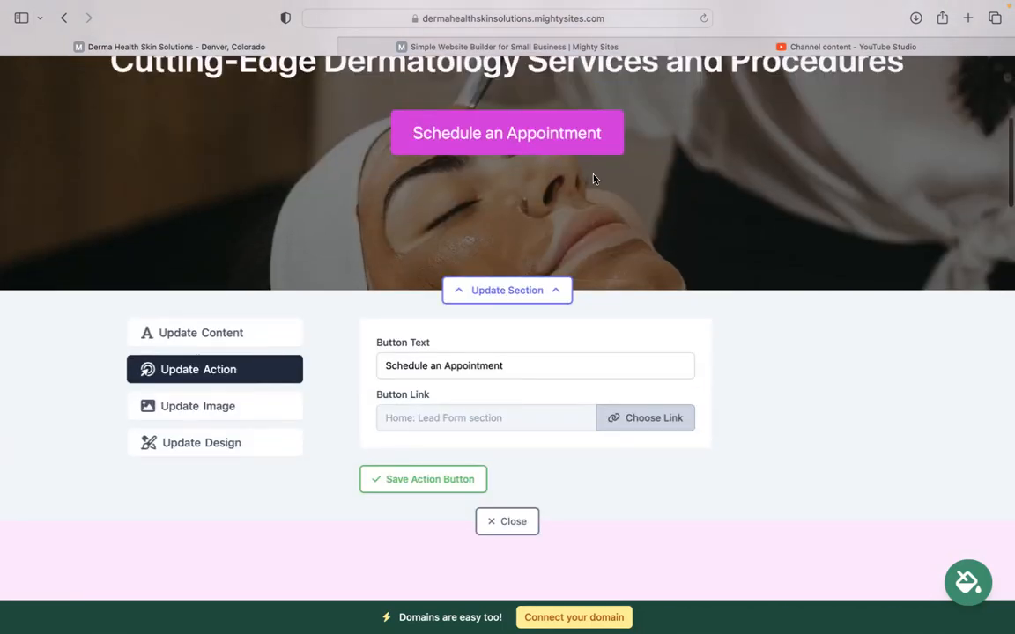
{"action": "left_click_drag", "start_coordinate": [528, 363], "coordinate": [363, 361]}
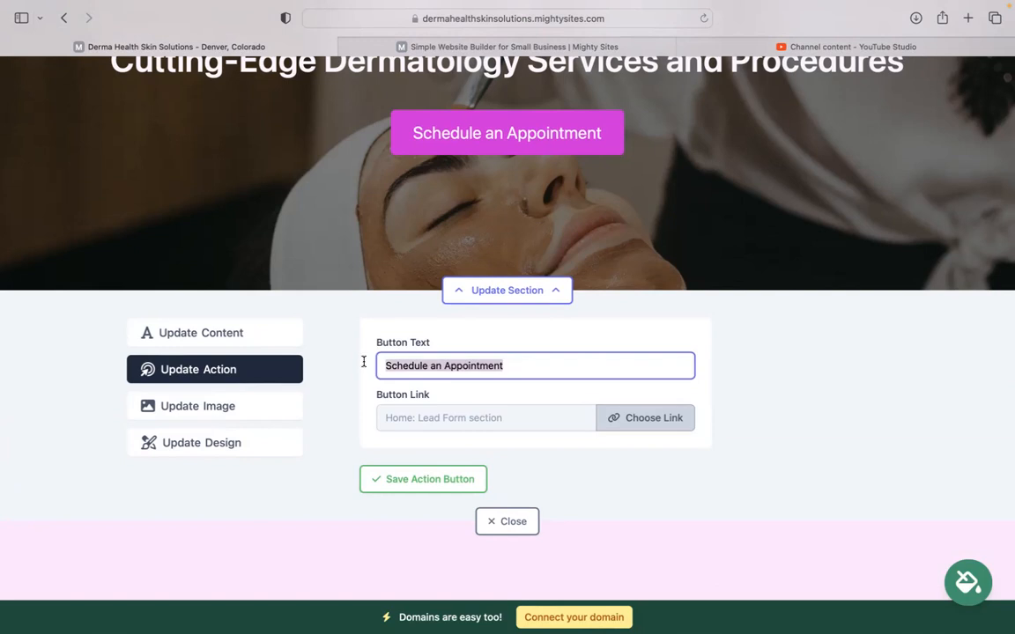
{"action": "left_click", "coordinate": [672, 419]}
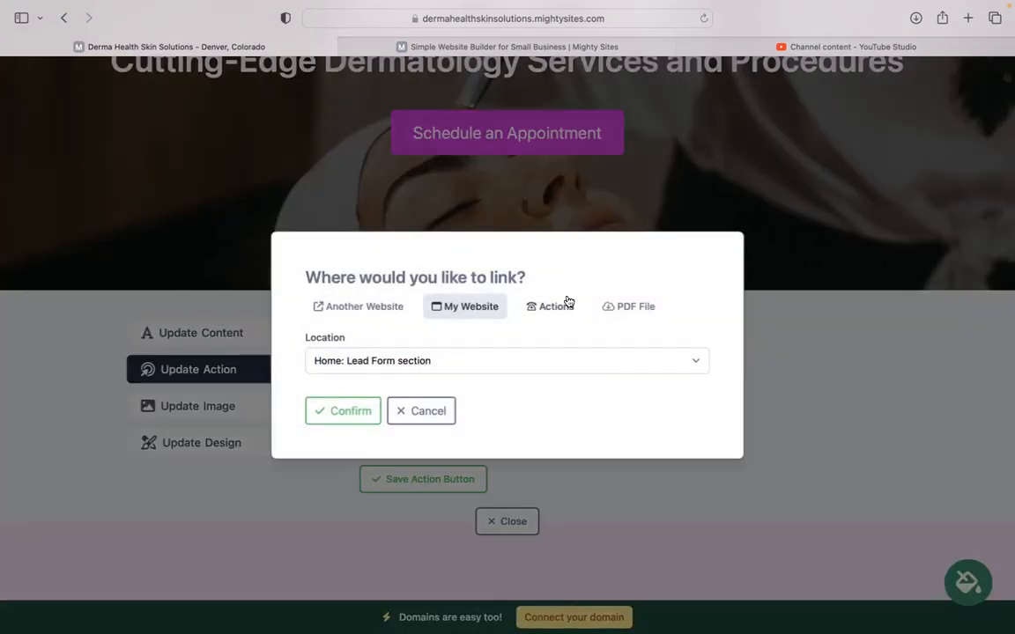
{"action": "left_click", "coordinate": [419, 413]}
{"action": "scroll", "coordinate": [405, 373], "scroll_direction": "down", "scroll_amount": 1}
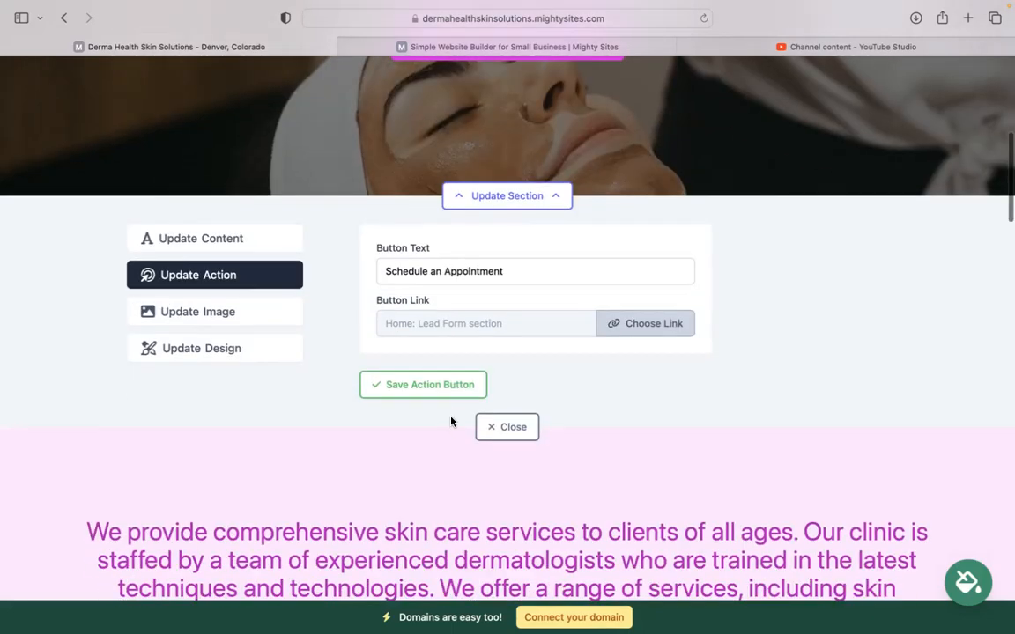
{"action": "left_click", "coordinate": [509, 428]}
{"action": "scroll", "coordinate": [493, 440], "scroll_direction": "down", "scroll_amount": 2}
{"action": "scroll", "coordinate": [508, 326], "scroll_direction": "down", "scroll_amount": 10}
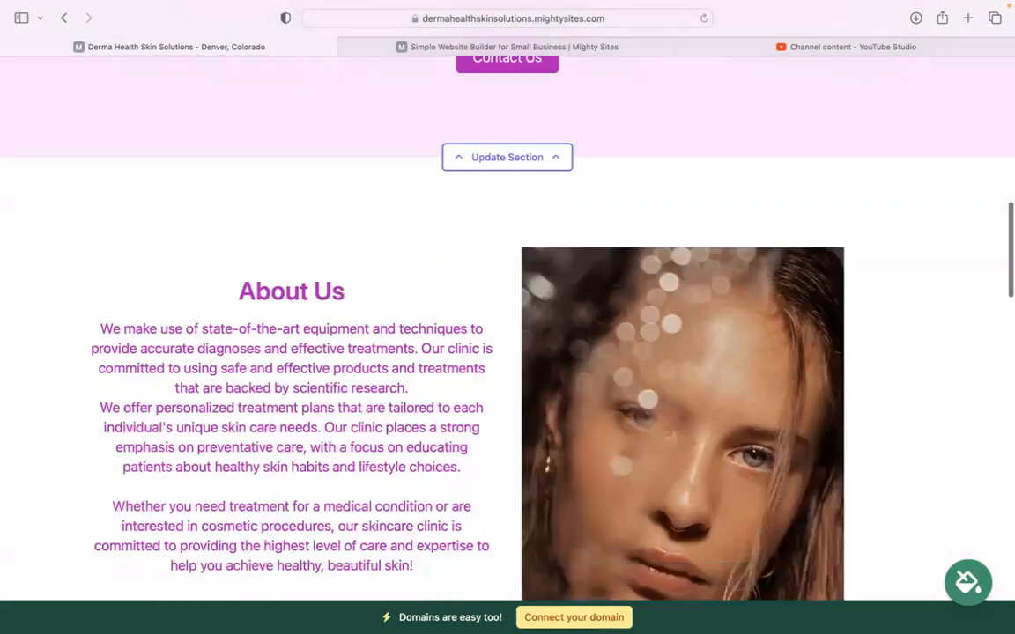
{"action": "scroll", "coordinate": [440, 87], "scroll_direction": "down", "scroll_amount": 10}
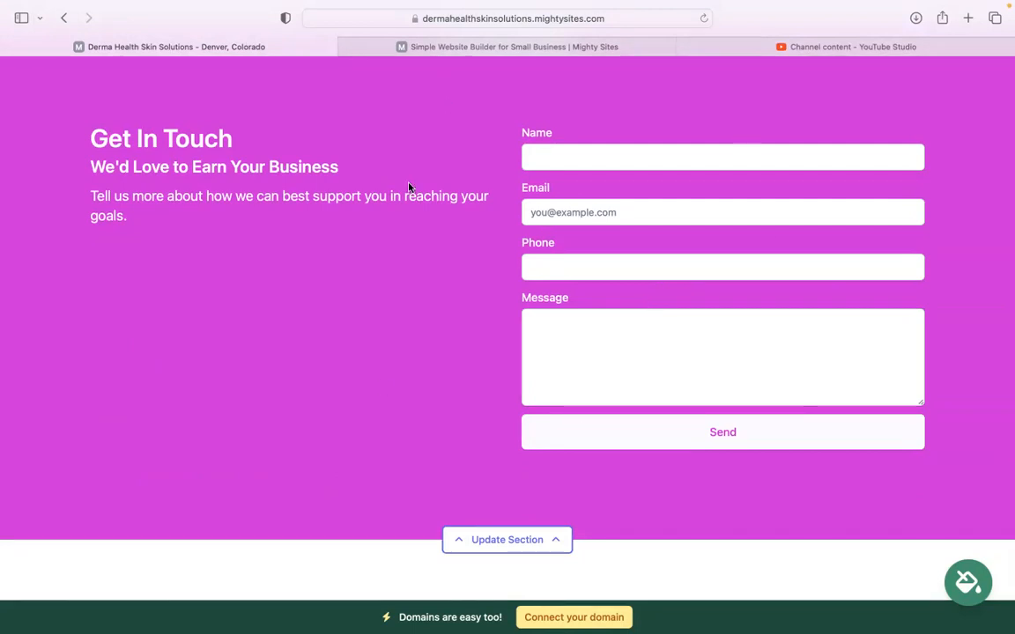
{"action": "scroll", "coordinate": [562, 437], "scroll_direction": "down", "scroll_amount": 2}
{"action": "scroll", "coordinate": [562, 437], "scroll_direction": "up", "scroll_amount": 8}
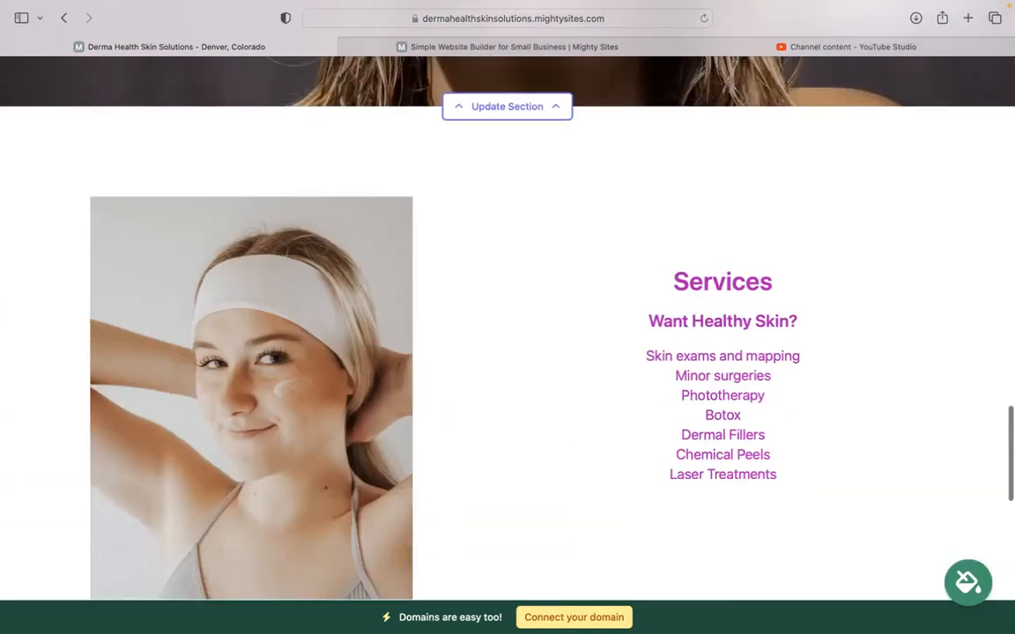
{"action": "scroll", "coordinate": [507, 353], "scroll_direction": "up", "scroll_amount": 2}
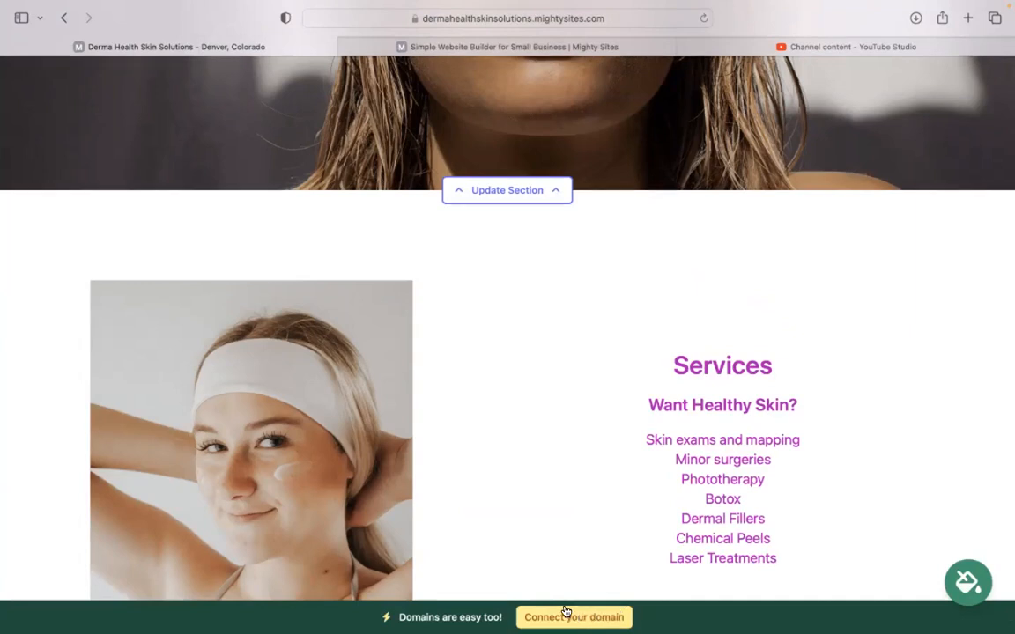
{"action": "scroll", "coordinate": [565, 611], "scroll_direction": "up", "scroll_amount": 1}
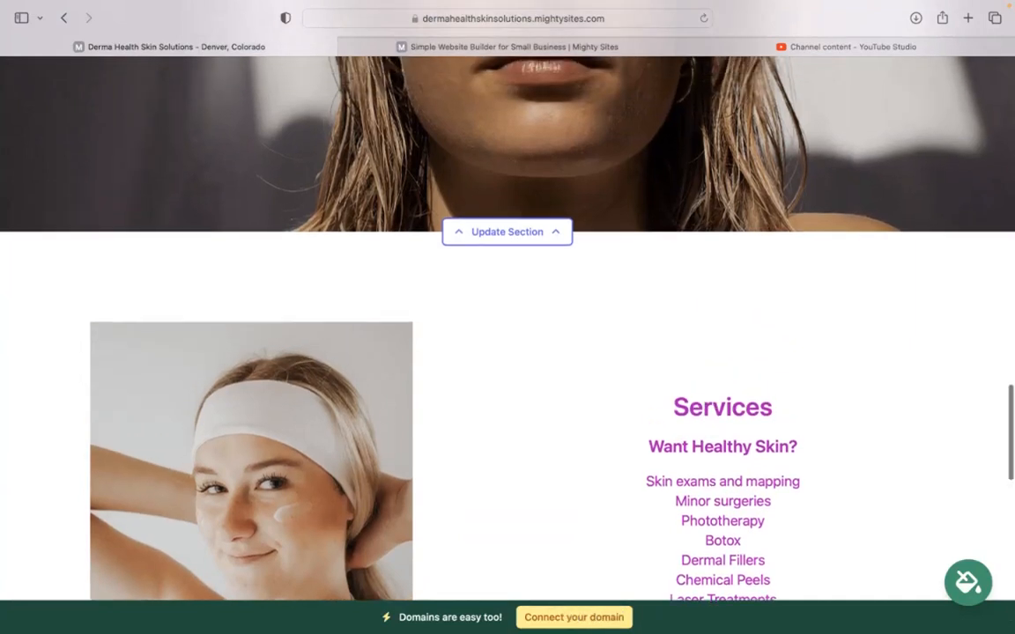
{"action": "scroll", "coordinate": [508, 335], "scroll_direction": "up", "scroll_amount": 5}
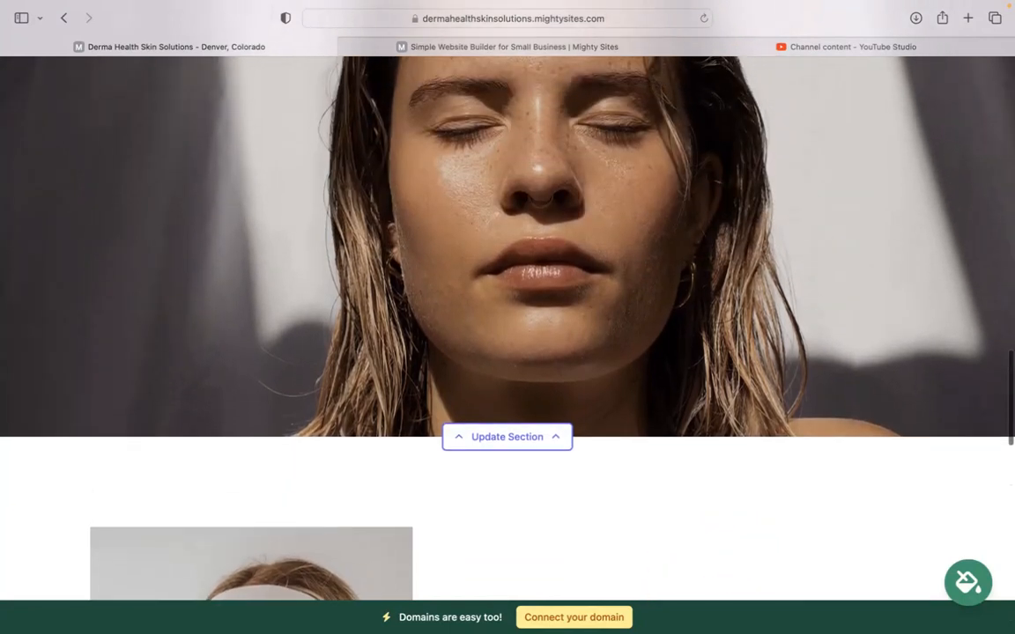
{"action": "scroll", "coordinate": [507, 317], "scroll_direction": "up", "scroll_amount": 10}
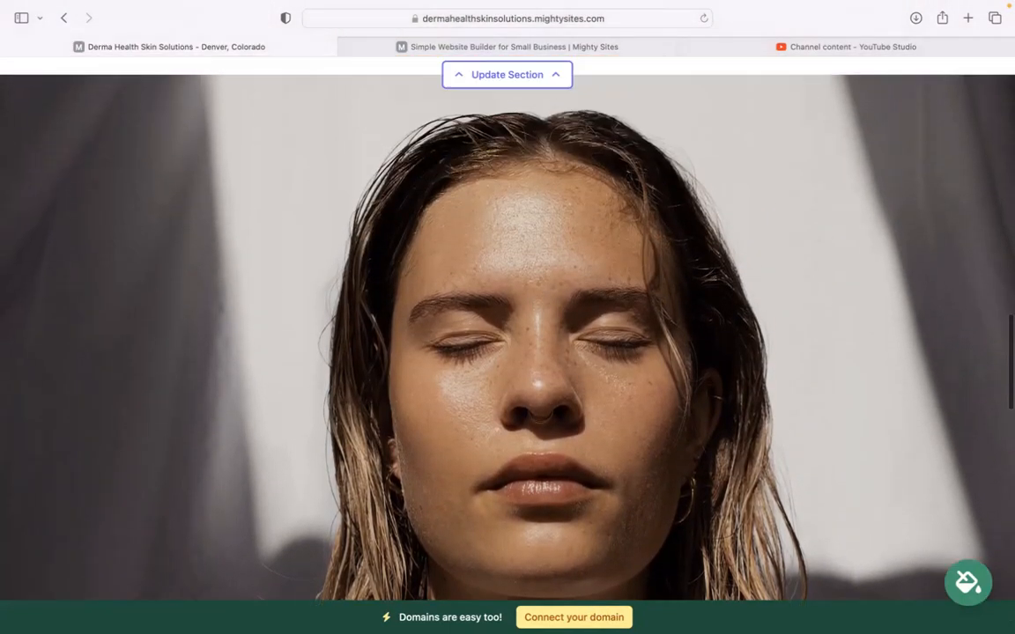
{"action": "scroll", "coordinate": [507, 317], "scroll_direction": "up", "scroll_amount": 8}
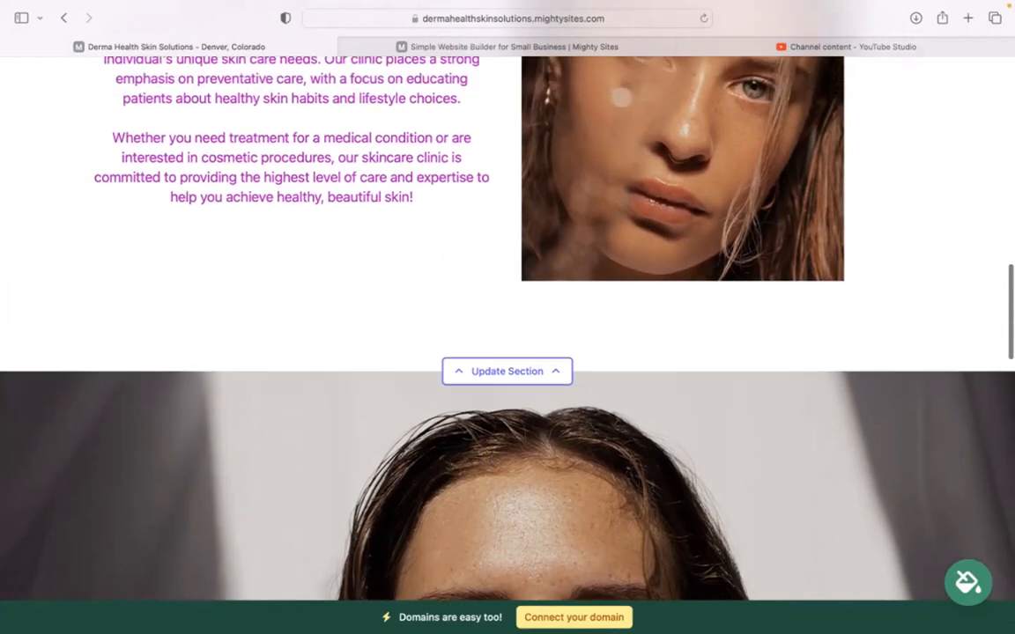
{"action": "scroll", "coordinate": [507, 317], "scroll_direction": "up", "scroll_amount": 12}
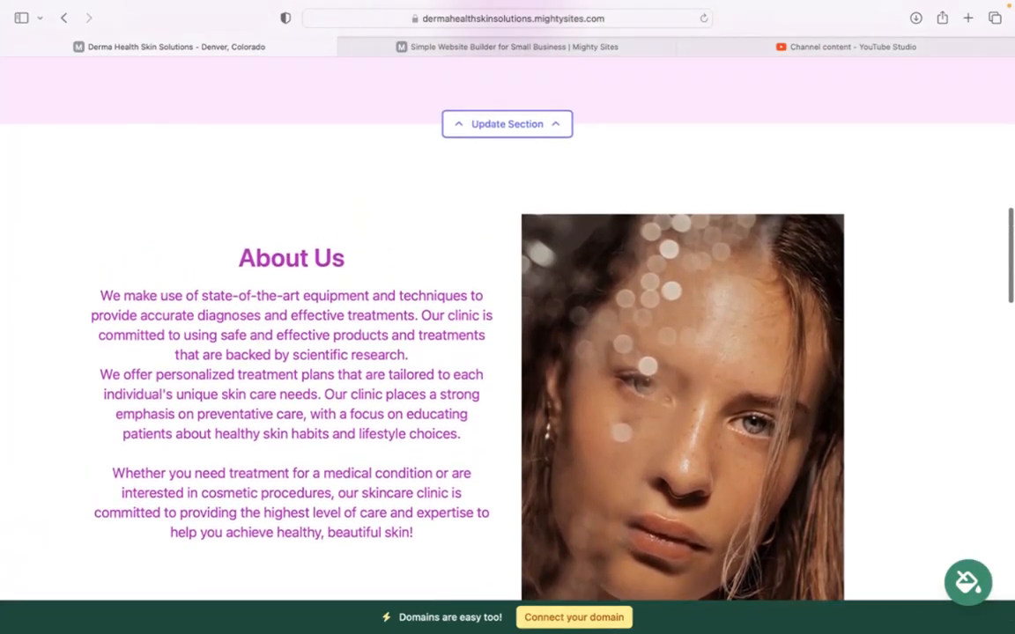
{"action": "scroll", "coordinate": [508, 317], "scroll_direction": "up", "scroll_amount": 6}
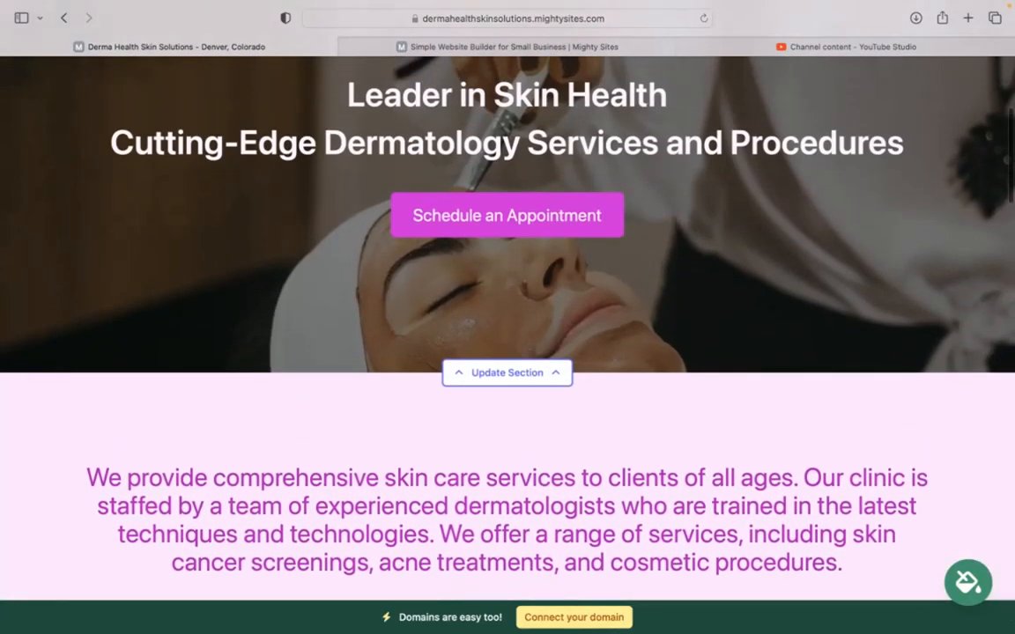
{"action": "scroll", "coordinate": [508, 317], "scroll_direction": "up", "scroll_amount": 3}
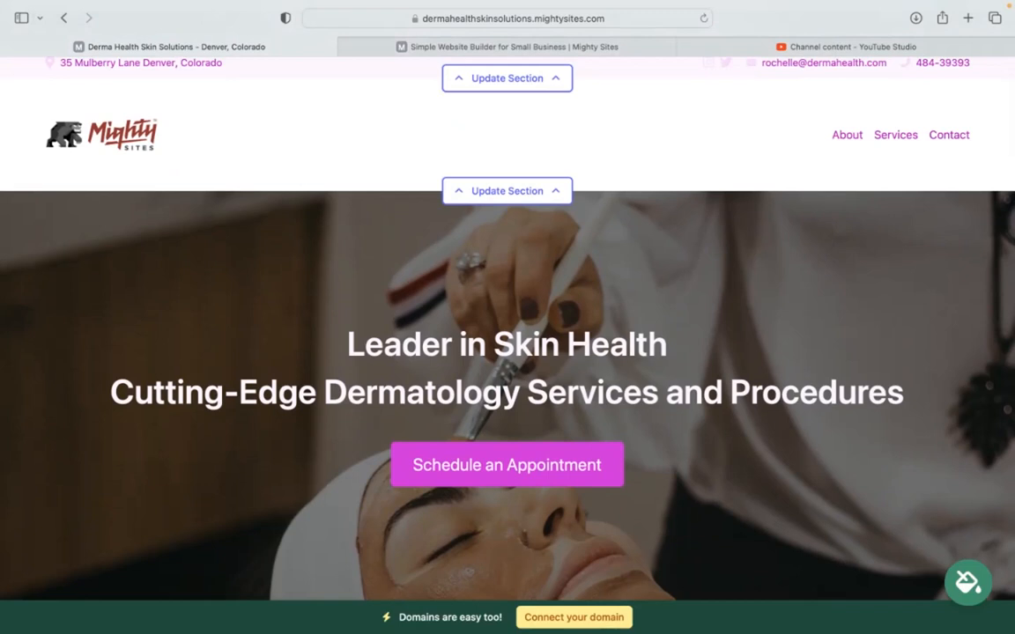
{"action": "scroll", "coordinate": [507, 317], "scroll_direction": "up", "scroll_amount": 2}
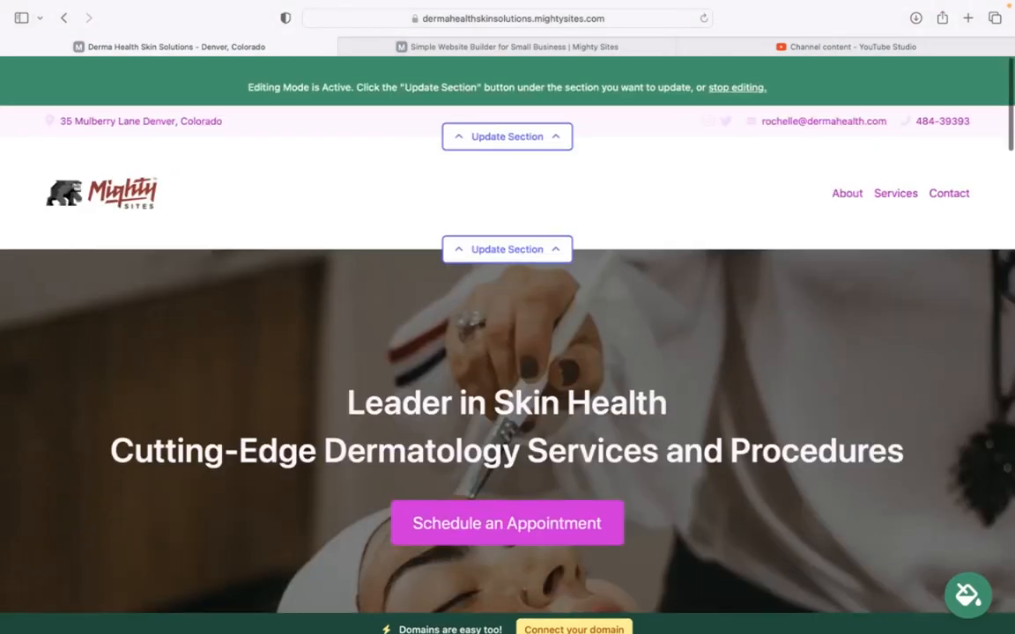